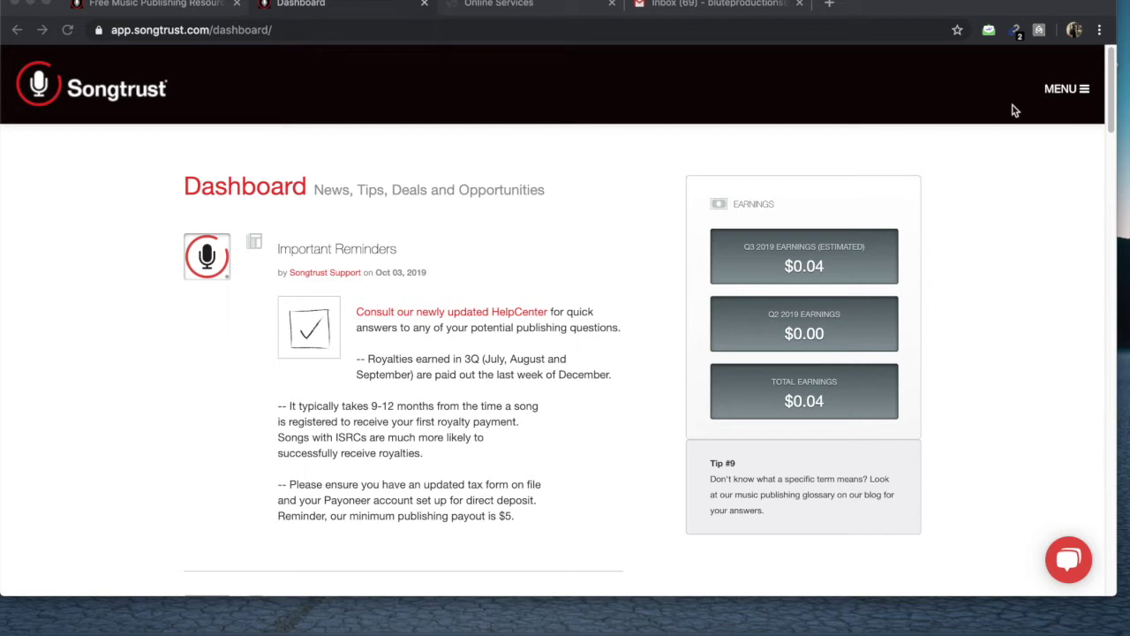
Go to the Songs page and scroll through the 7 registered songs
{"action": "left_click", "coordinate": [1003, 168]}
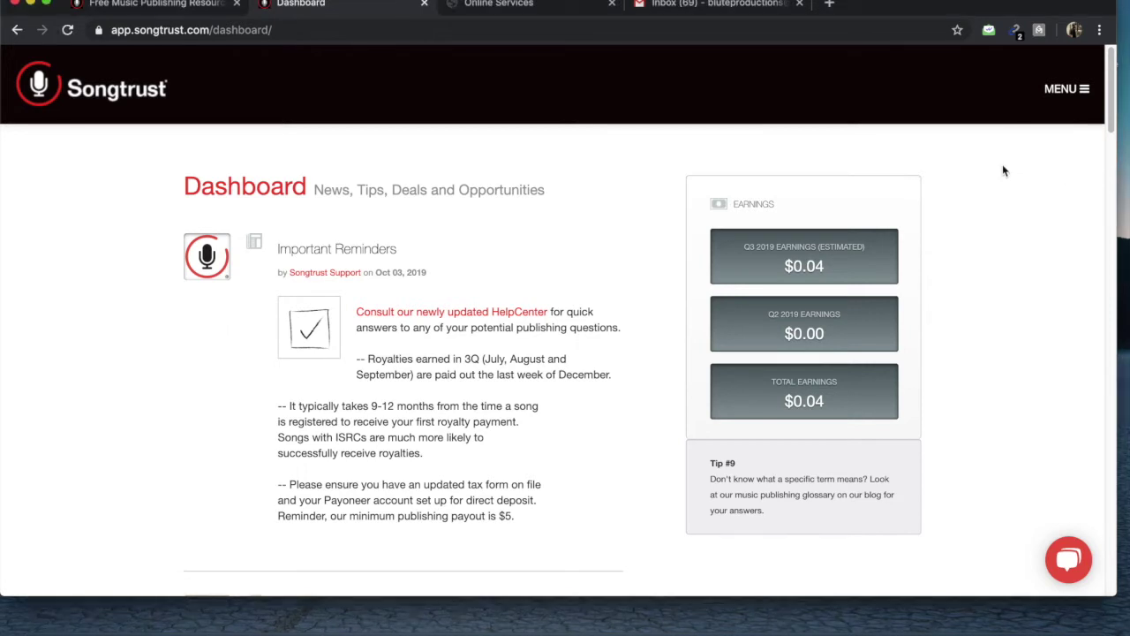
{"action": "left_click", "coordinate": [1064, 88]}
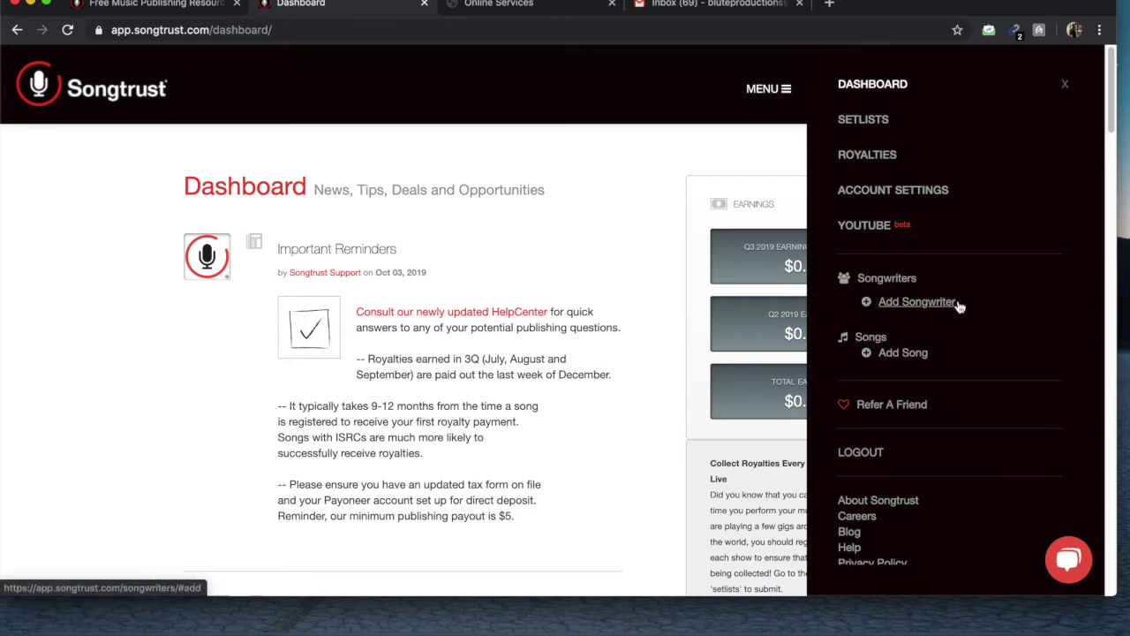
{"action": "left_click", "coordinate": [865, 337]}
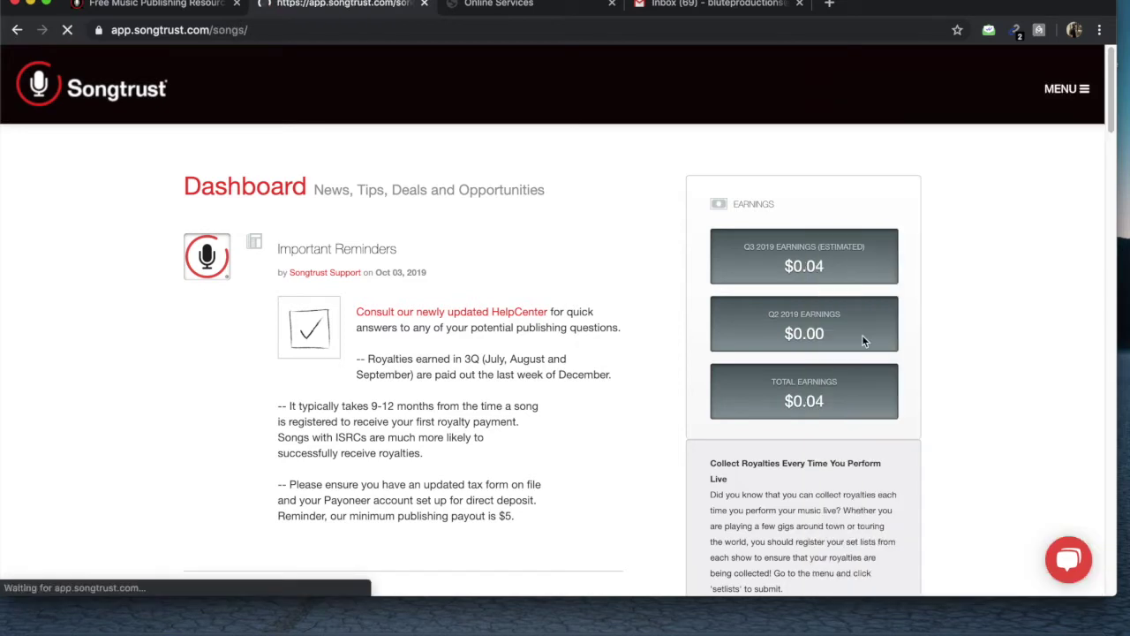
{"action": "scroll", "coordinate": [117, 336], "scroll_direction": "down", "scroll_amount": 2}
{"action": "scroll", "coordinate": [118, 339], "scroll_direction": "down", "scroll_amount": 2}
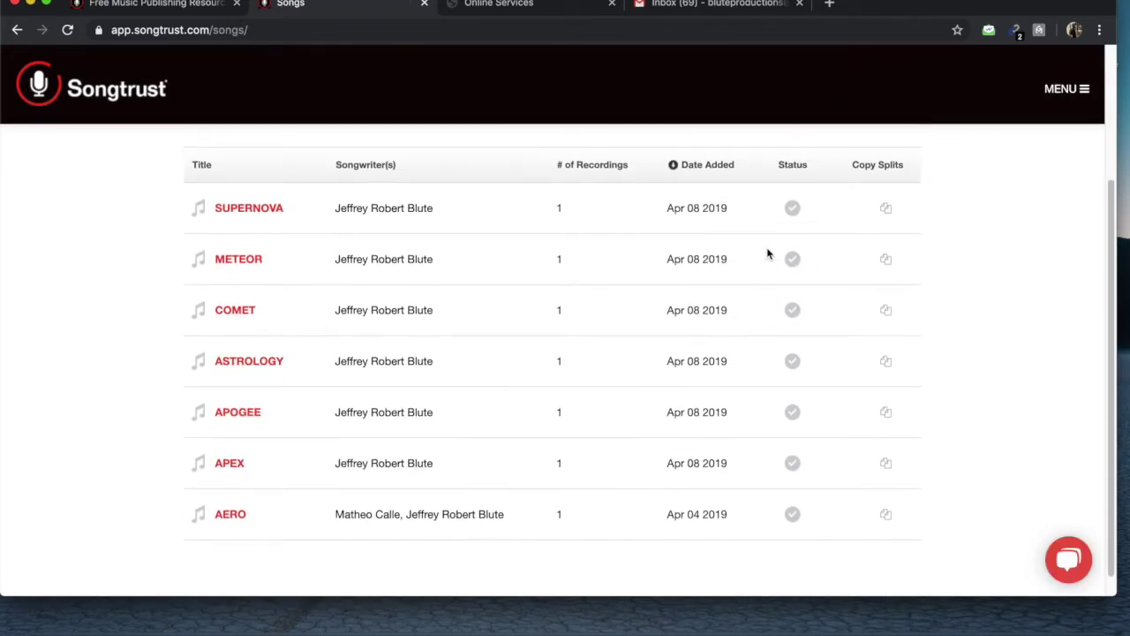
{"action": "mouse_move", "coordinate": [795, 212]}
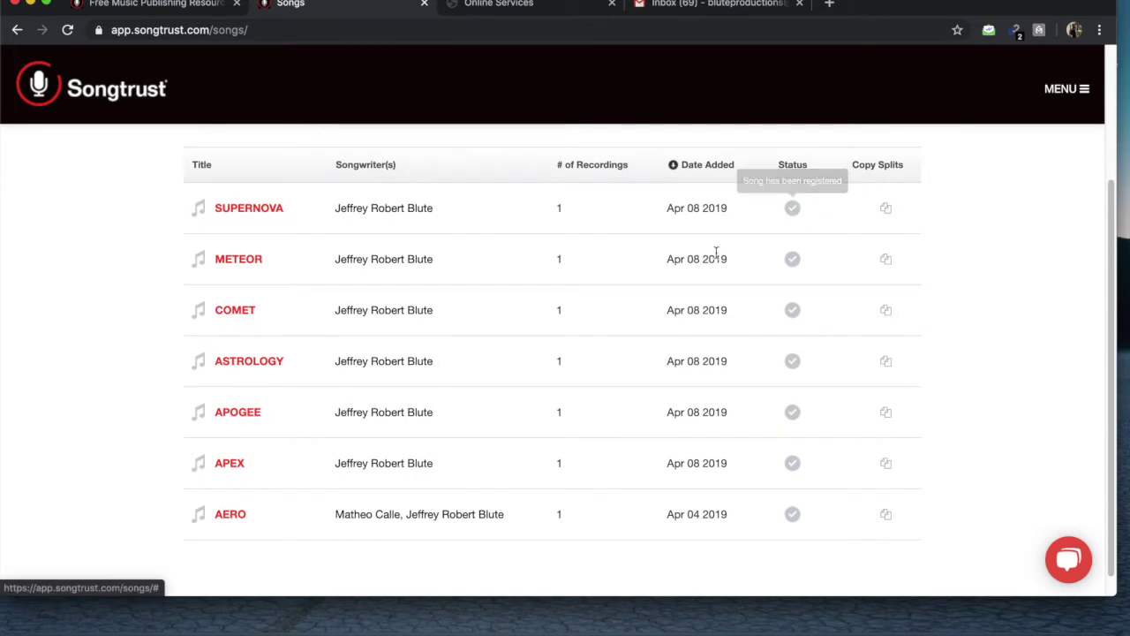
{"action": "scroll", "coordinate": [716, 253], "scroll_direction": "up", "scroll_amount": 4}
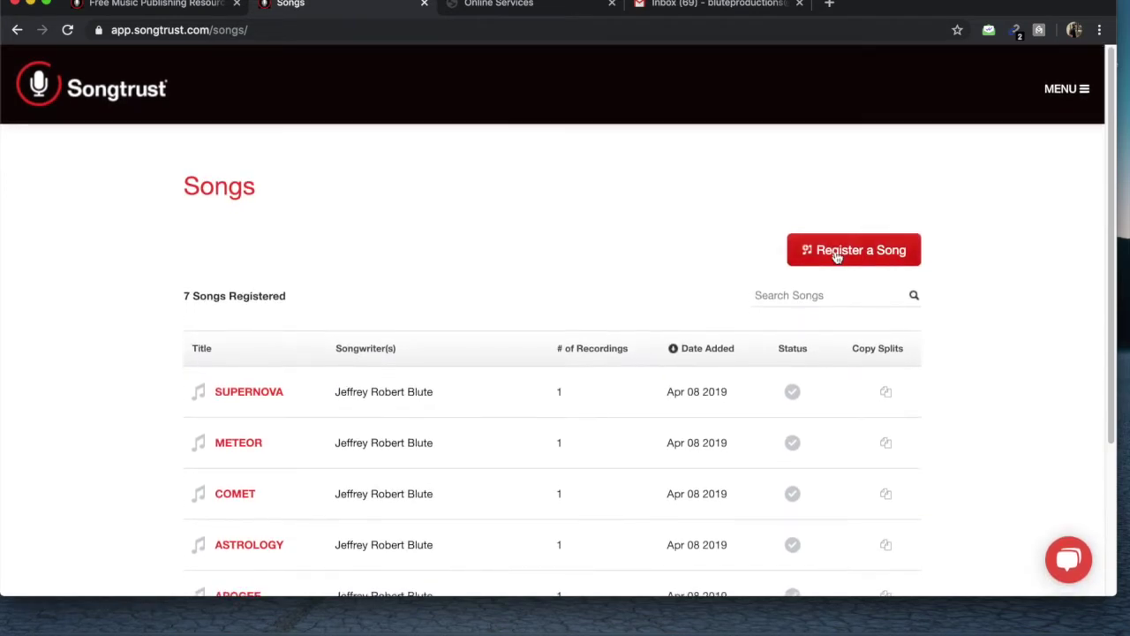
Start a new song registration titled 'Do You Like It'
{"action": "left_click", "coordinate": [846, 254]}
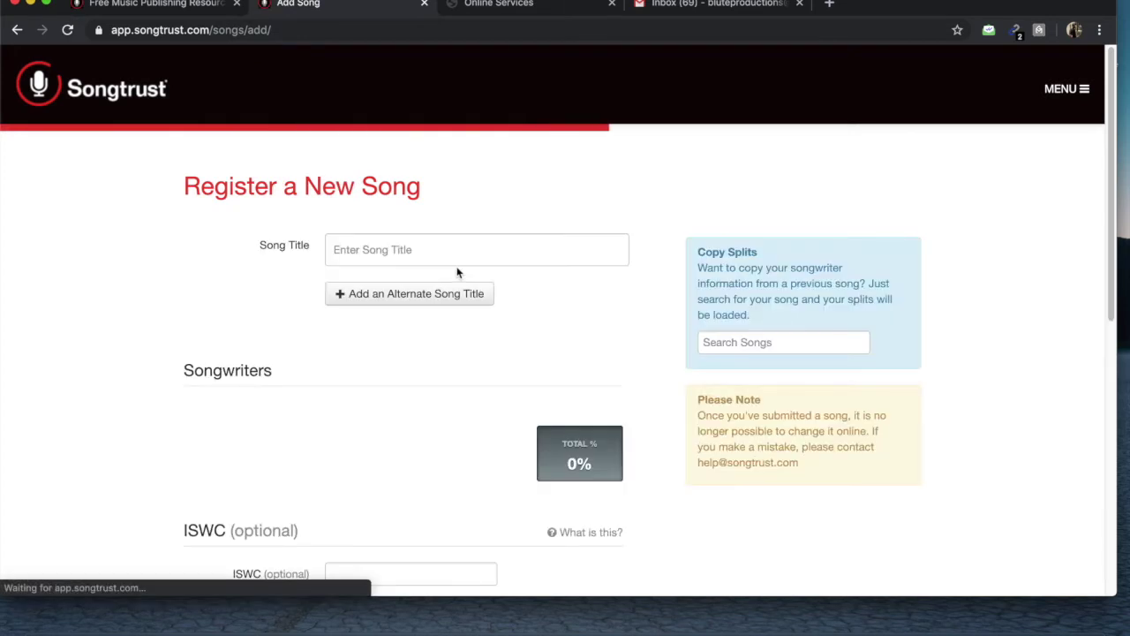
{"action": "left_click", "coordinate": [473, 251]}
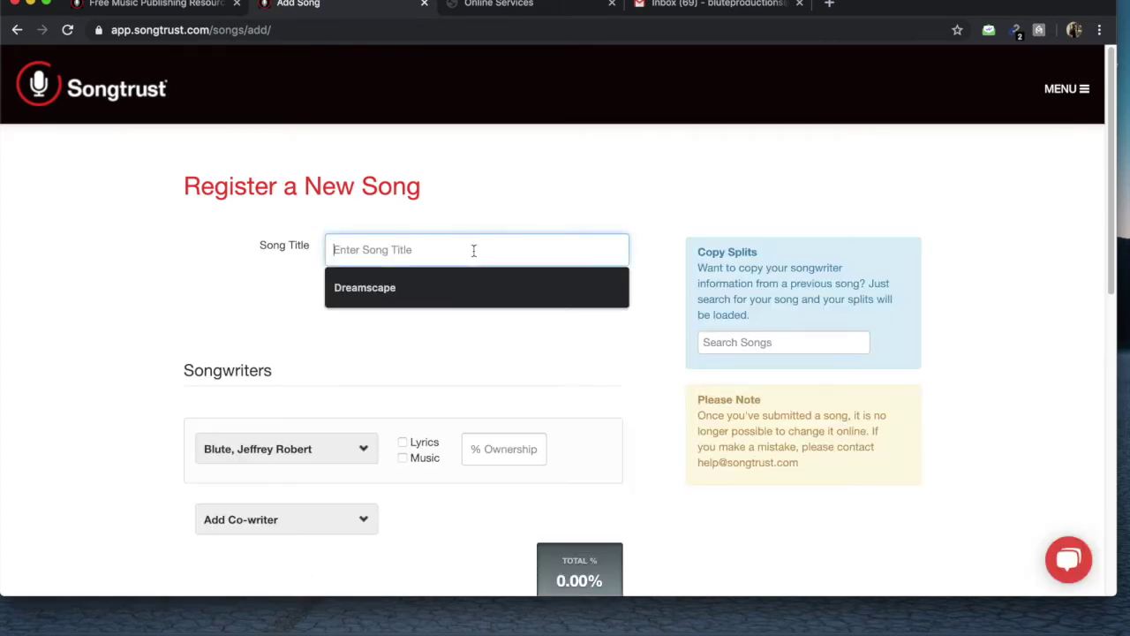
{"action": "type", "text": "Do You"}
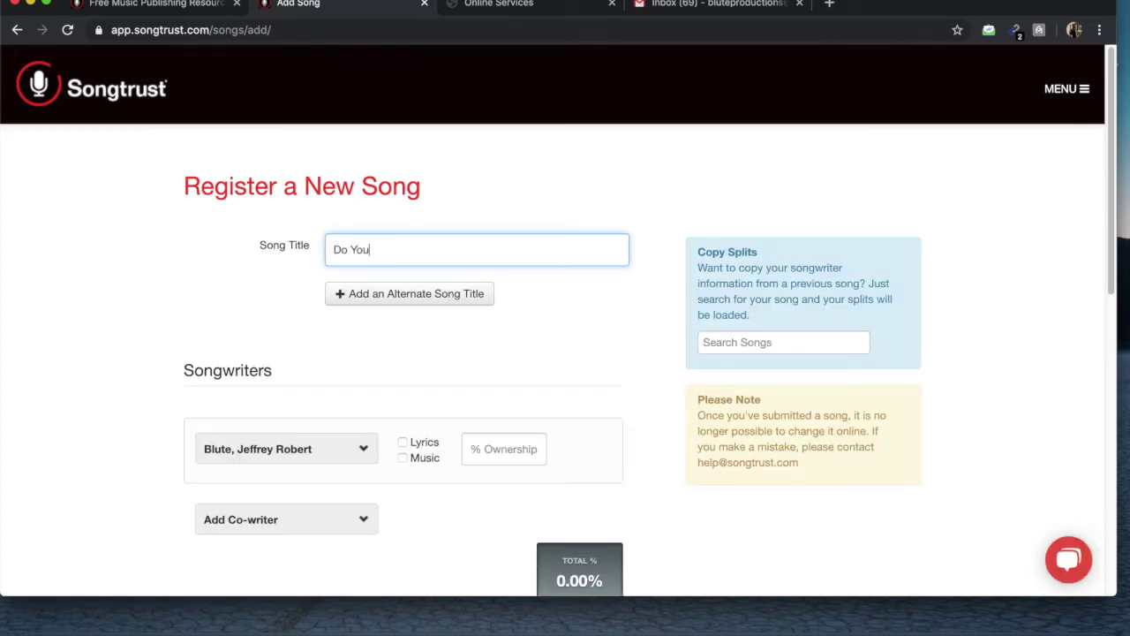
{"action": "type", "text": " Like It"}
{"action": "left_click", "coordinate": [467, 353]}
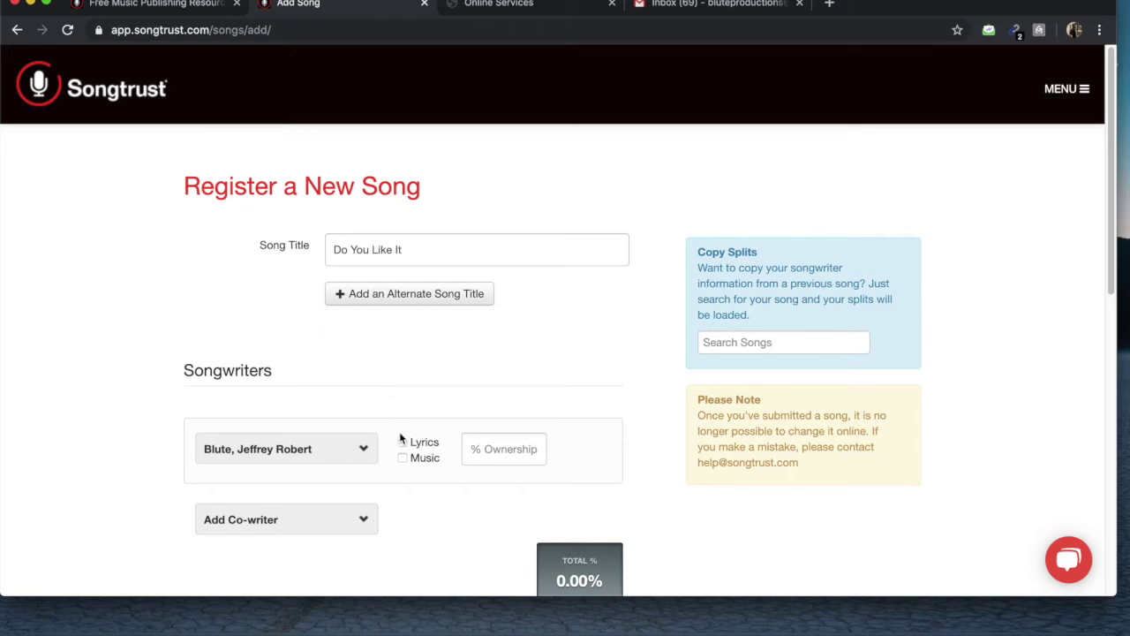
Credit the main writer with the music at a 50% share
{"action": "left_click", "coordinate": [403, 457]}
{"action": "left_click", "coordinate": [474, 453]}
{"action": "type", "text": "50%"}
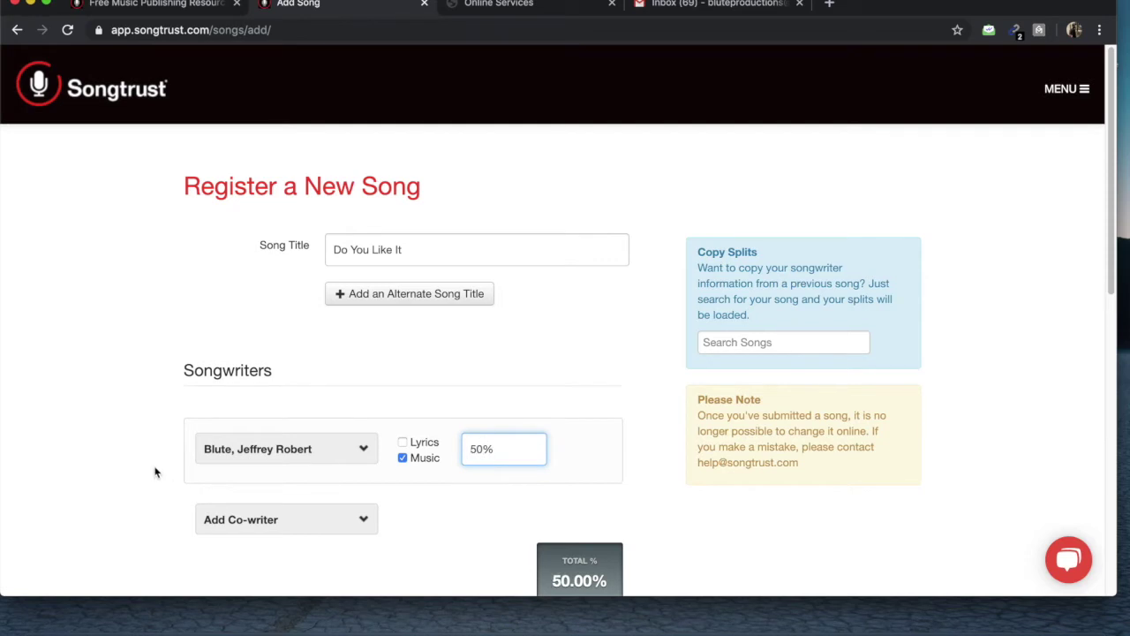
{"action": "scroll", "coordinate": [154, 473], "scroll_direction": "down", "scroll_amount": 3}
Add an existing outside co-writer credited with the lyrics at a 50% share
{"action": "left_click", "coordinate": [309, 443]}
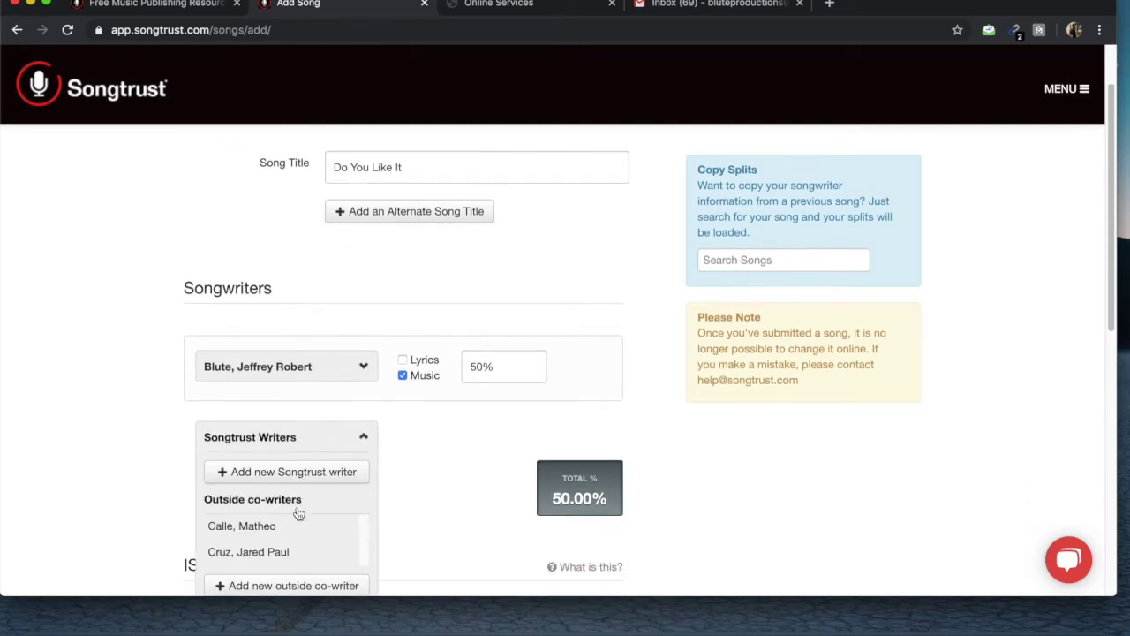
{"action": "left_click", "coordinate": [282, 551]}
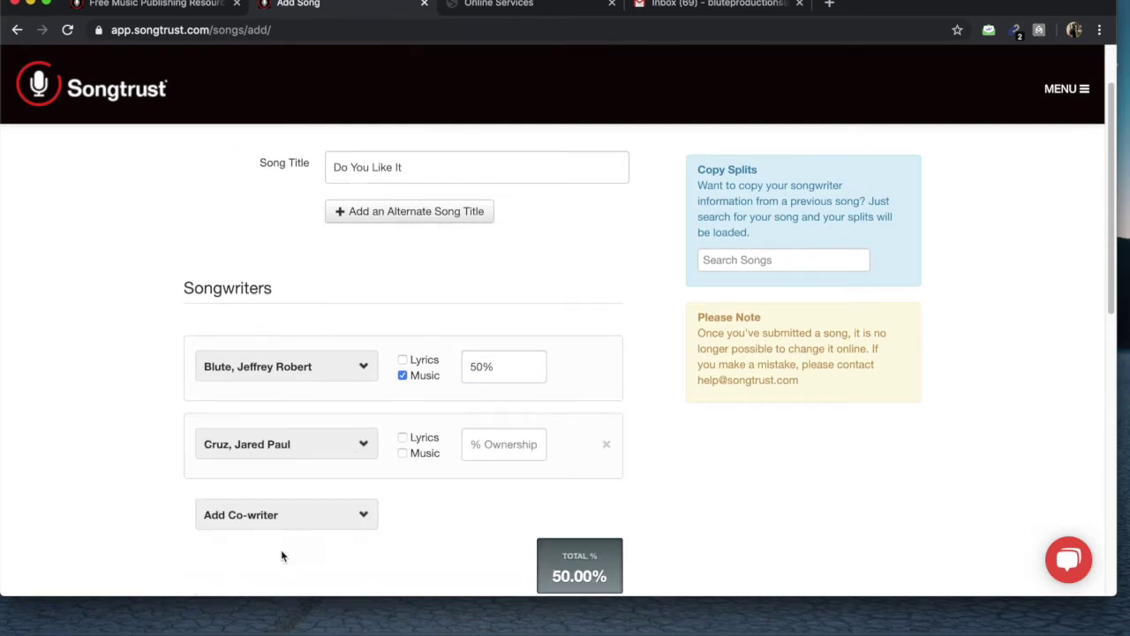
{"action": "left_click", "coordinate": [404, 438]}
{"action": "left_click", "coordinate": [472, 443]}
{"action": "type", "text": "5"}
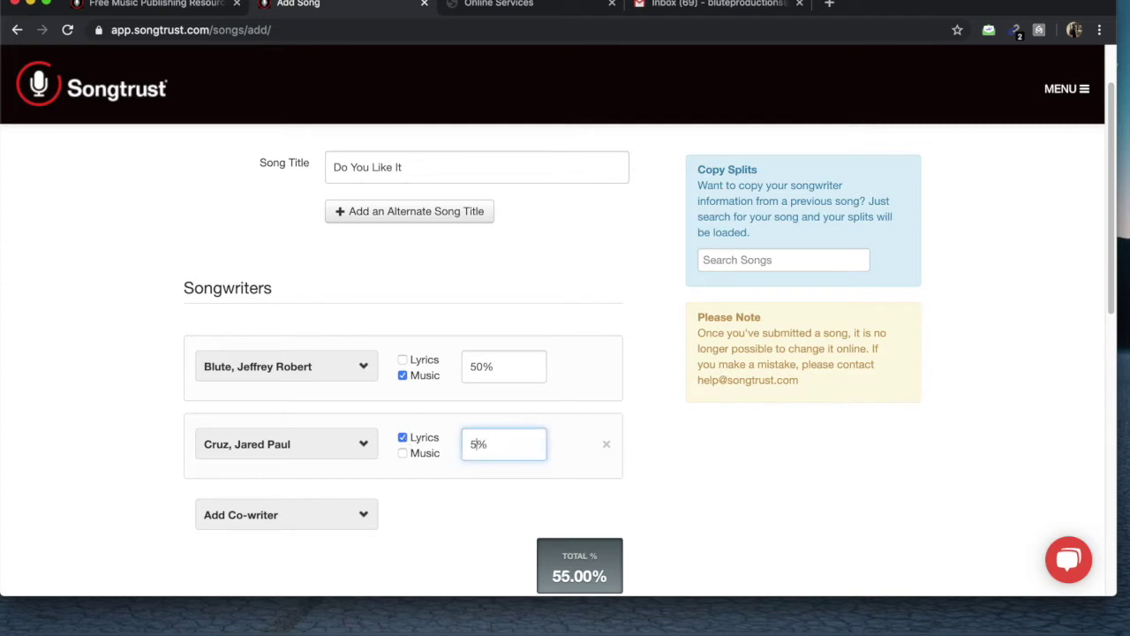
{"action": "type", "text": "0"}
{"action": "left_click", "coordinate": [640, 484]}
{"action": "scroll", "coordinate": [640, 484], "scroll_direction": "down", "scroll_amount": 5}
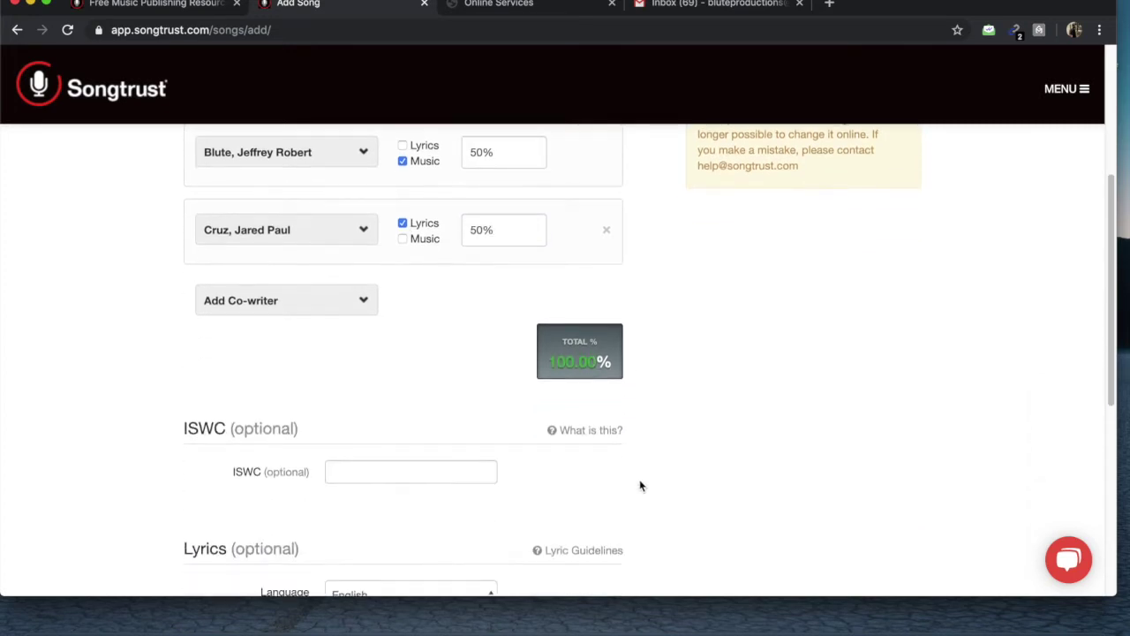
{"action": "scroll", "coordinate": [641, 486], "scroll_direction": "up", "scroll_amount": 5}
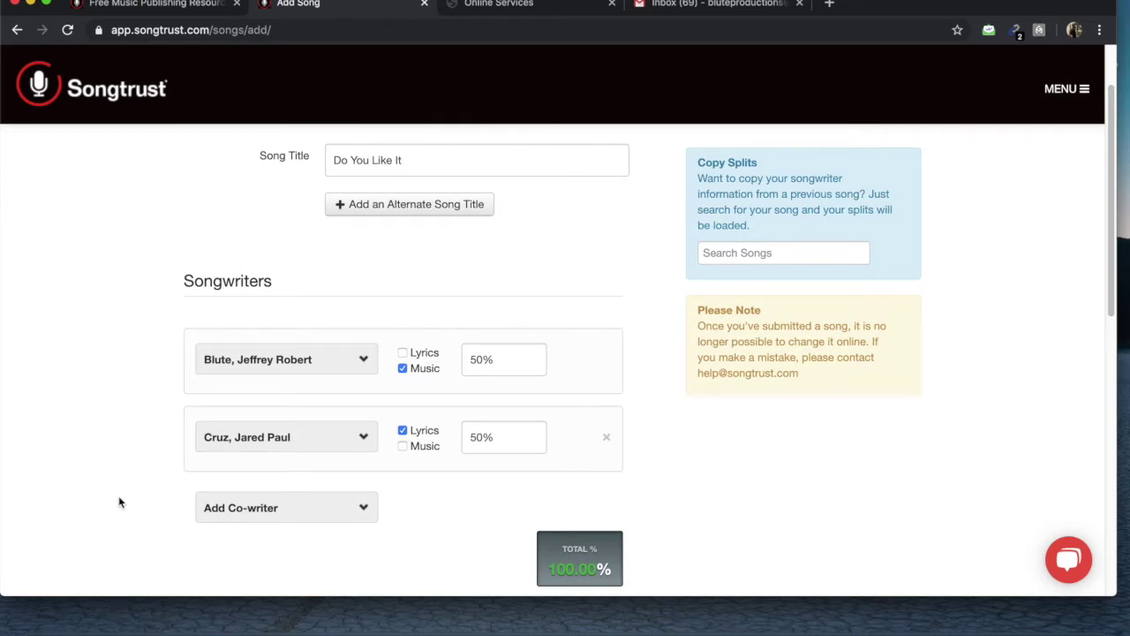
{"action": "scroll", "coordinate": [120, 503], "scroll_direction": "down", "scroll_amount": 3}
{"action": "left_click", "coordinate": [273, 396]}
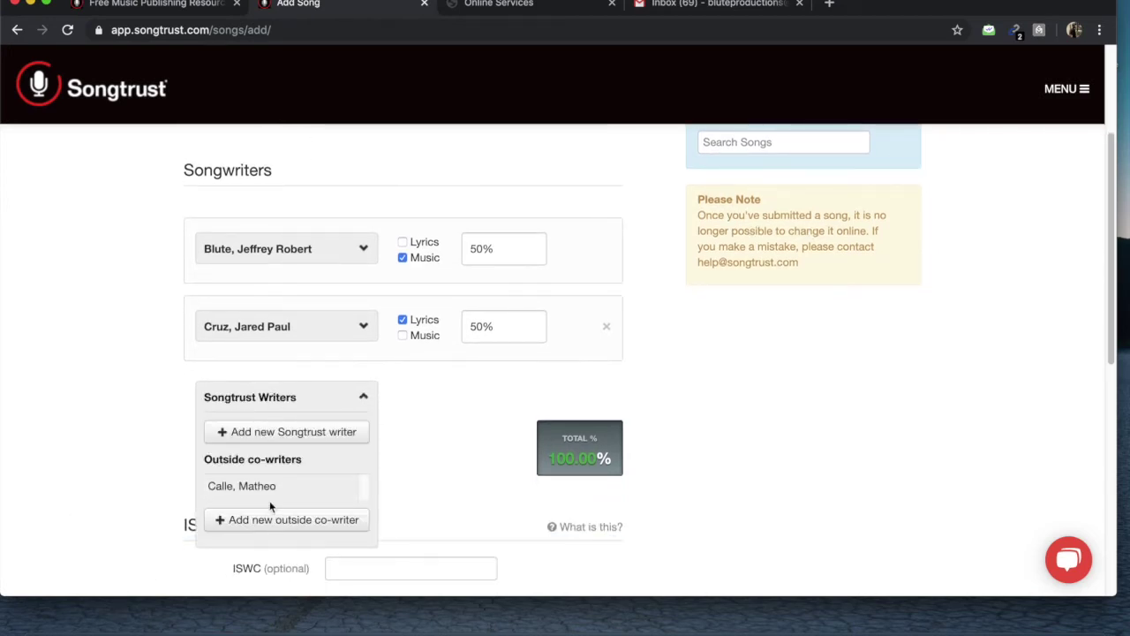
{"action": "left_click", "coordinate": [272, 520]}
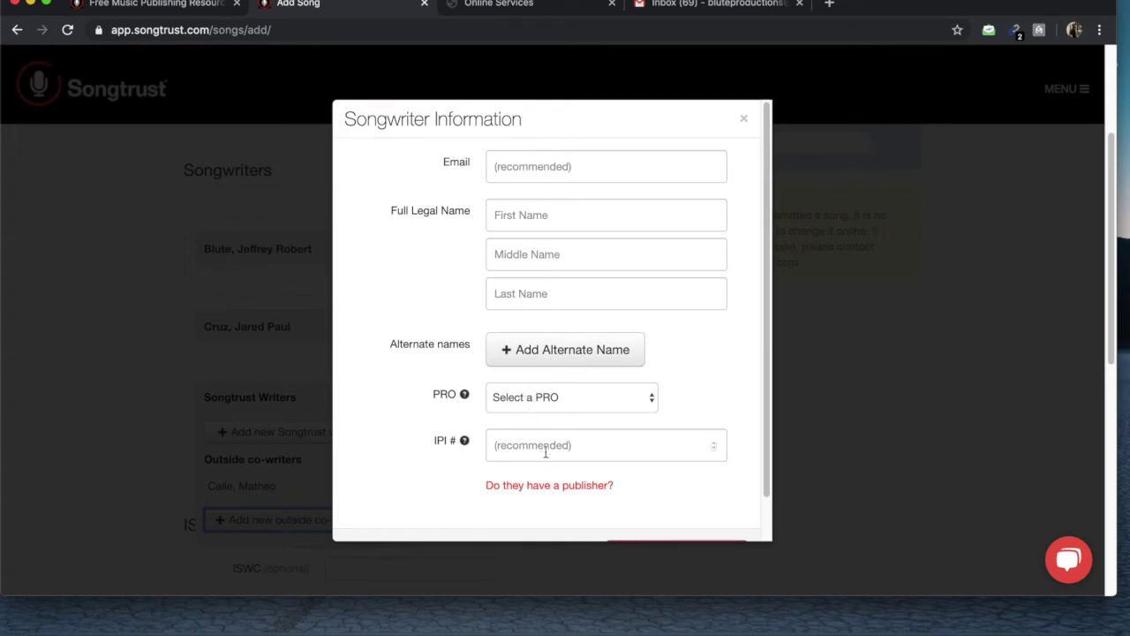
{"action": "left_click", "coordinate": [745, 119]}
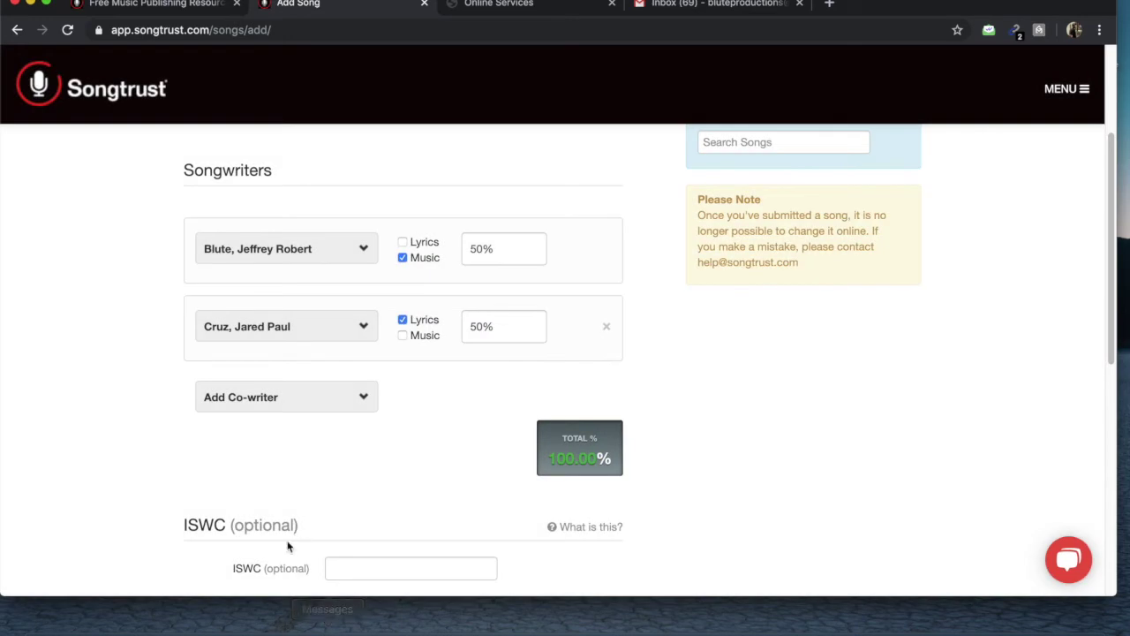
{"action": "scroll", "coordinate": [124, 517], "scroll_direction": "down", "scroll_amount": 3}
{"action": "scroll", "coordinate": [169, 431], "scroll_direction": "down", "scroll_amount": 1}
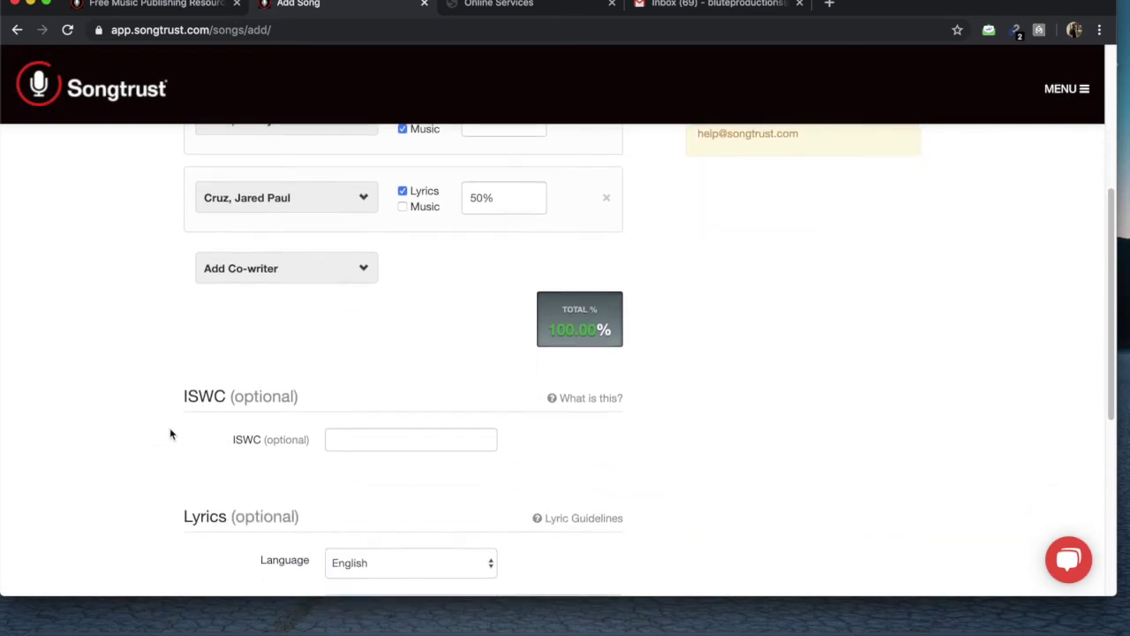
{"action": "scroll", "coordinate": [338, 480], "scroll_direction": "down", "scroll_amount": 1}
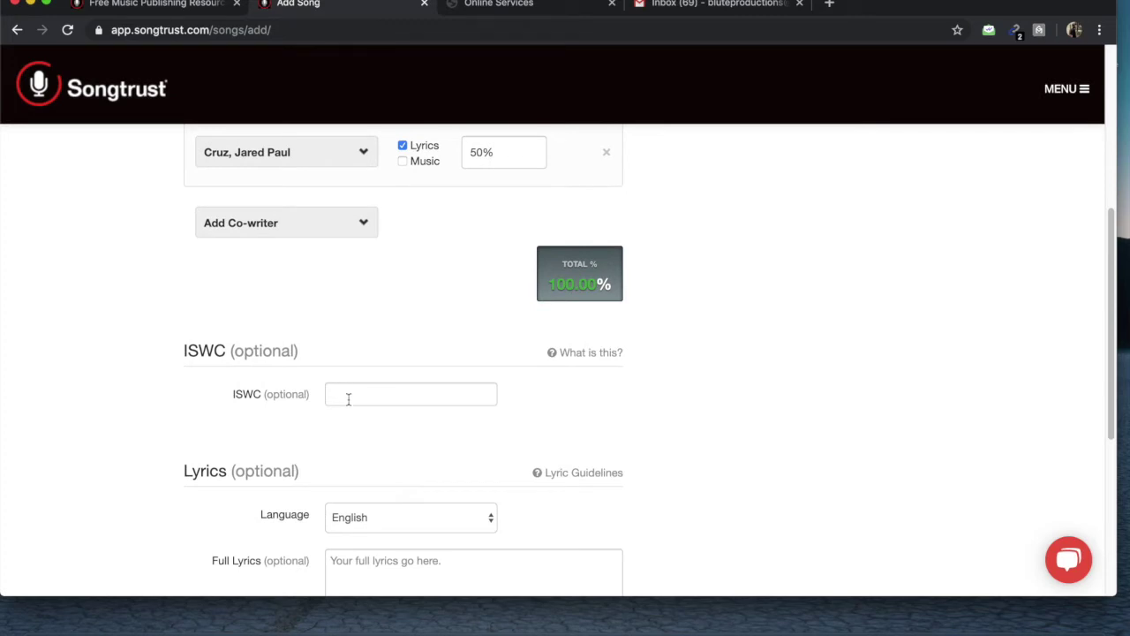
{"action": "left_click", "coordinate": [518, 13]}
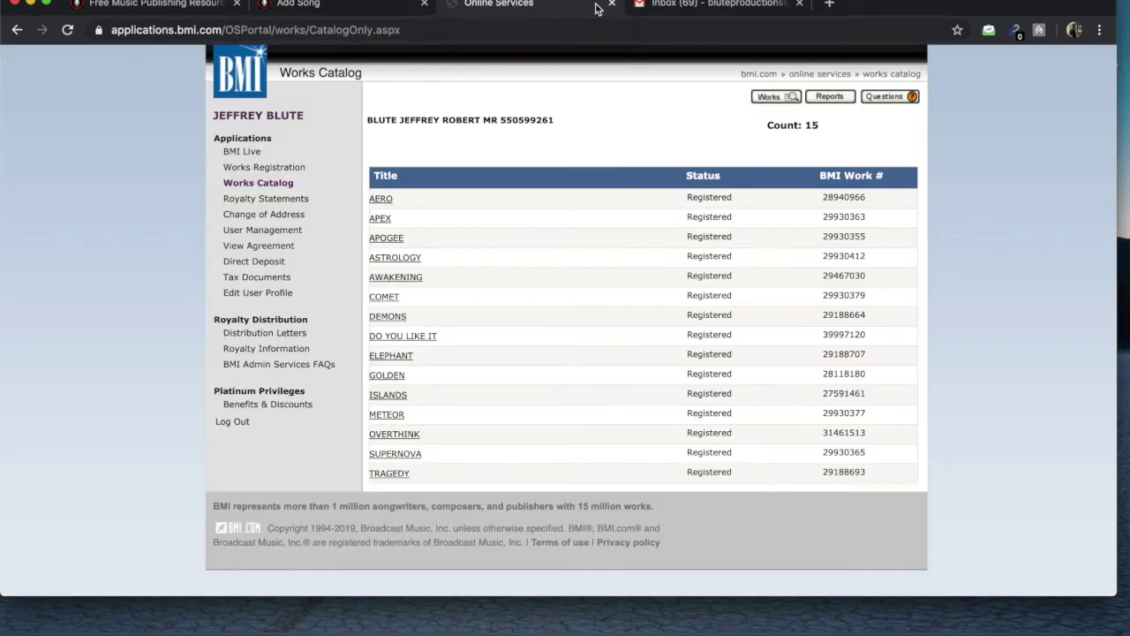
Copy ISWC T-930.162.409-9 from BMI's DO YOU LIKE IT entry and return to Songtrust
{"action": "left_click", "coordinate": [416, 336]}
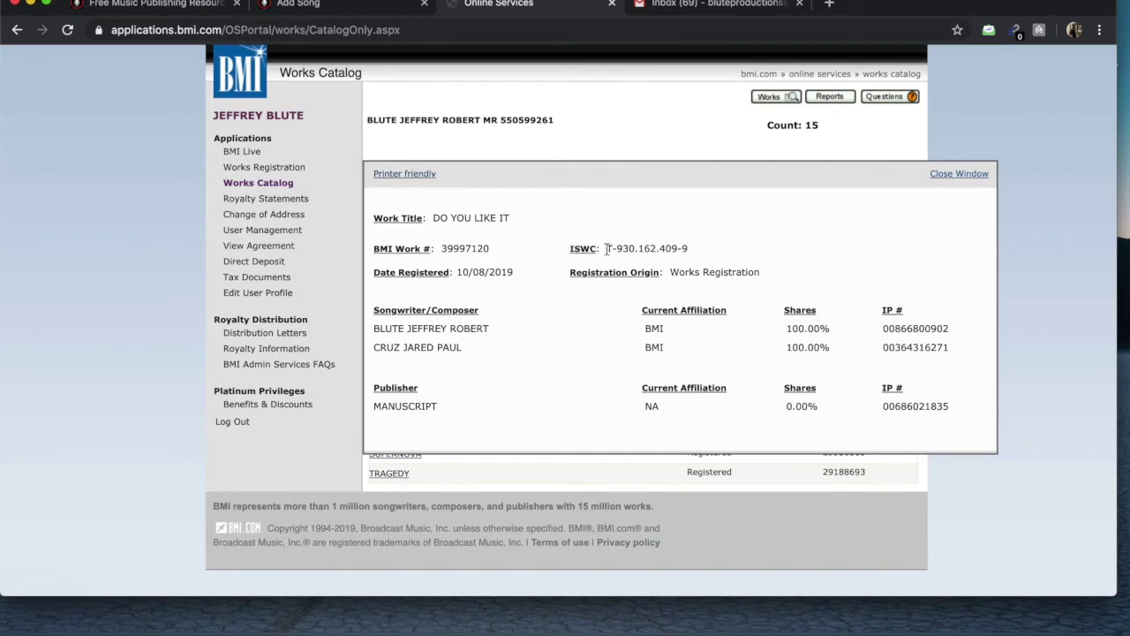
{"action": "left_click_drag", "start_coordinate": [608, 248], "coordinate": [704, 264]}
{"action": "key", "text": "super+c"}
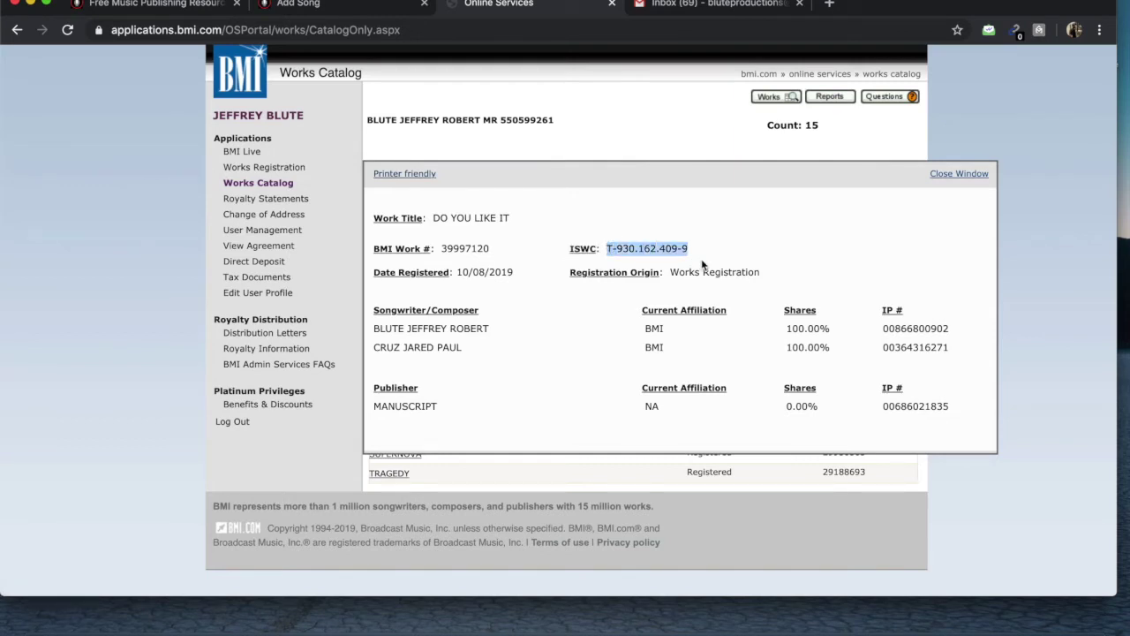
{"action": "left_click", "coordinate": [693, 126]}
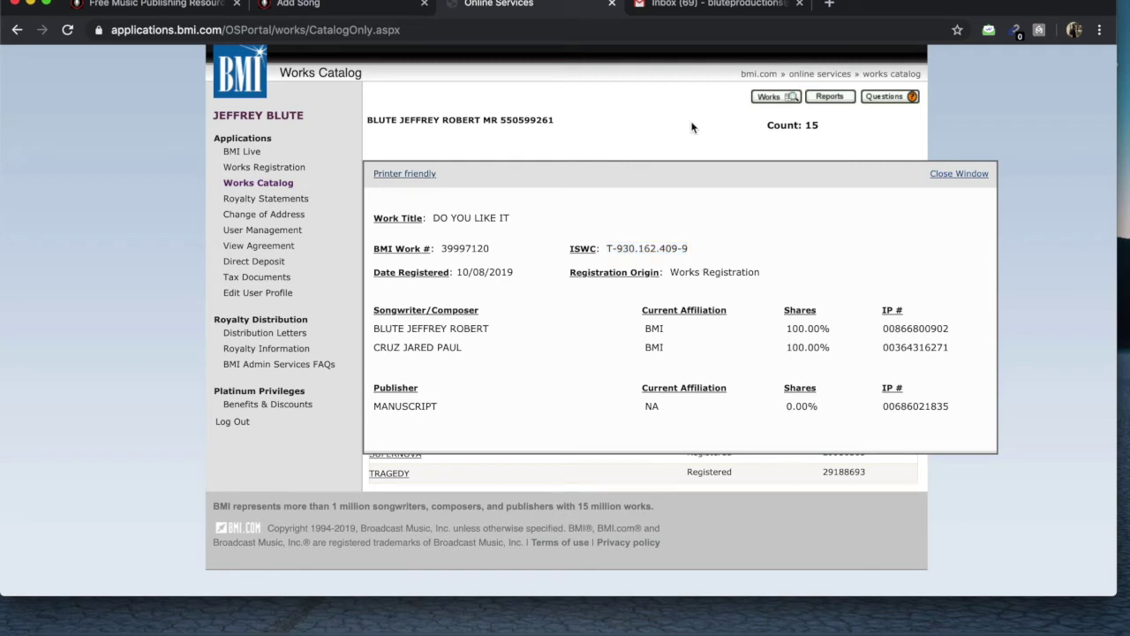
{"action": "left_click", "coordinate": [958, 174]}
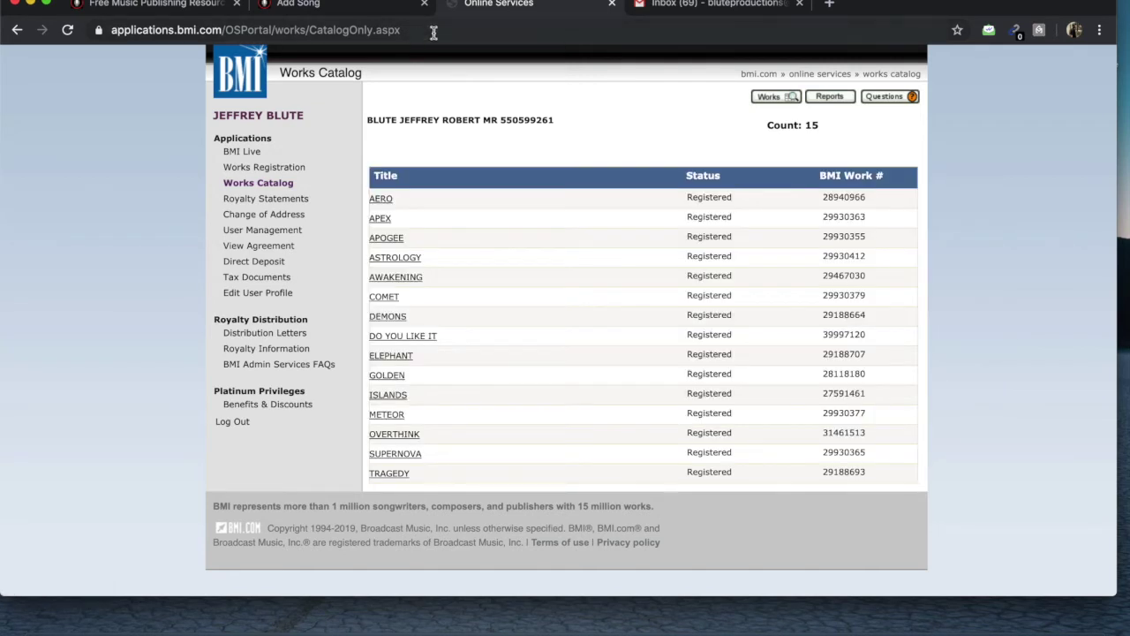
{"action": "left_click", "coordinate": [306, 9]}
Paste ISWC T-930.162.409-9 into the song's ISWC field
{"action": "left_click", "coordinate": [362, 393]}
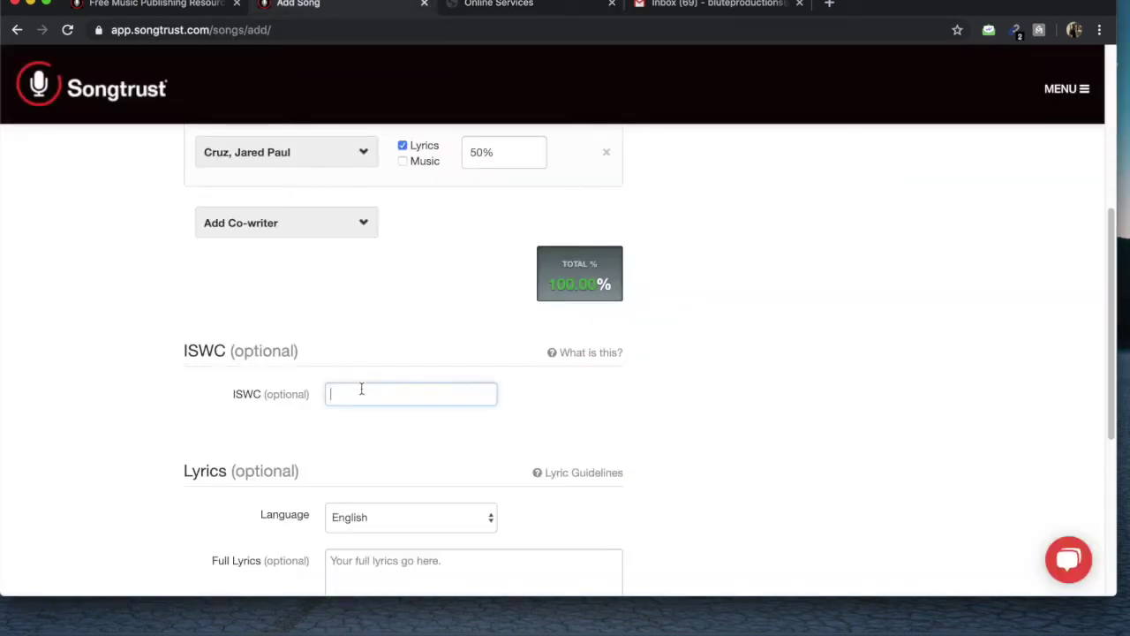
{"action": "key", "text": "super+v"}
{"action": "mouse_move", "coordinate": [558, 356]}
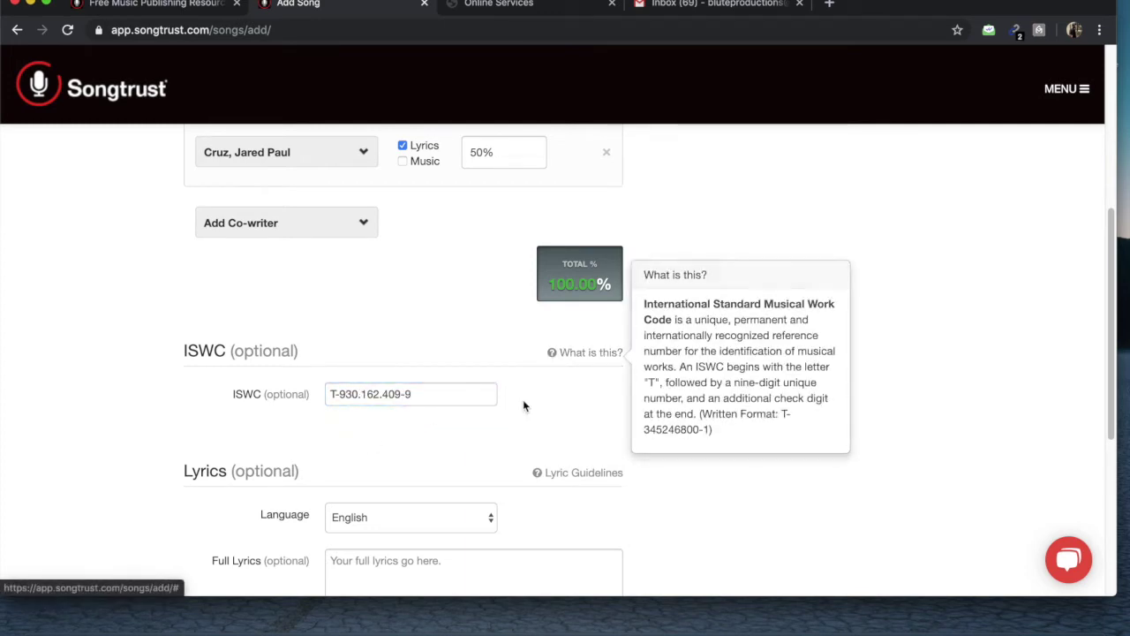
{"action": "scroll", "coordinate": [343, 464], "scroll_direction": "down", "scroll_amount": 3}
Review the whole Register a New Song form and submit it
{"action": "scroll", "coordinate": [344, 467], "scroll_direction": "down", "scroll_amount": 1}
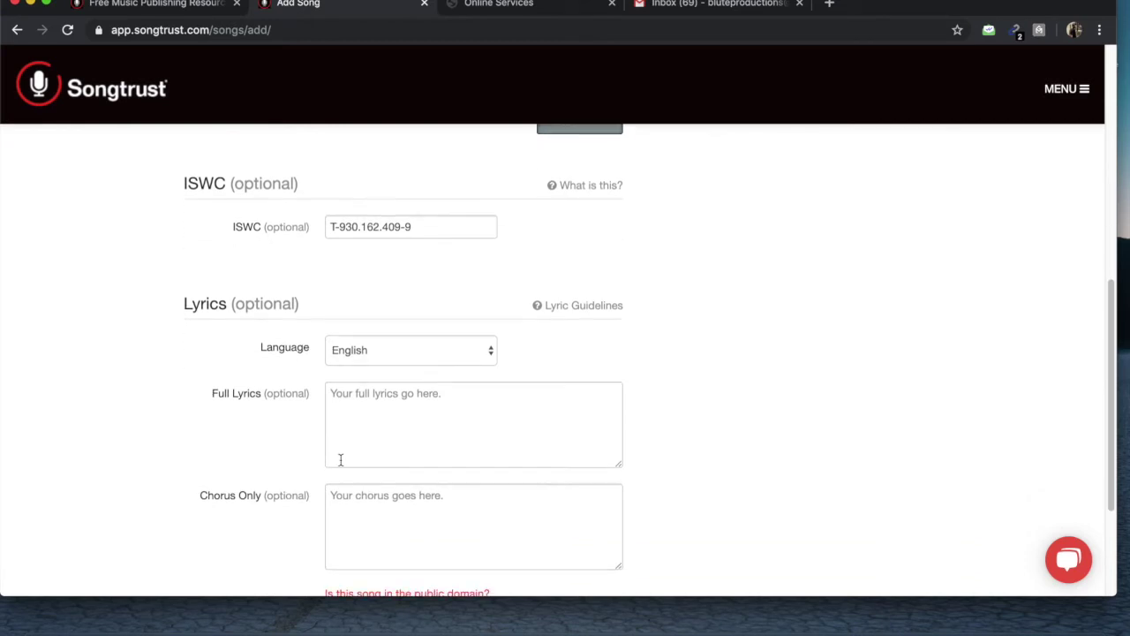
{"action": "scroll", "coordinate": [340, 460], "scroll_direction": "down", "scroll_amount": 3}
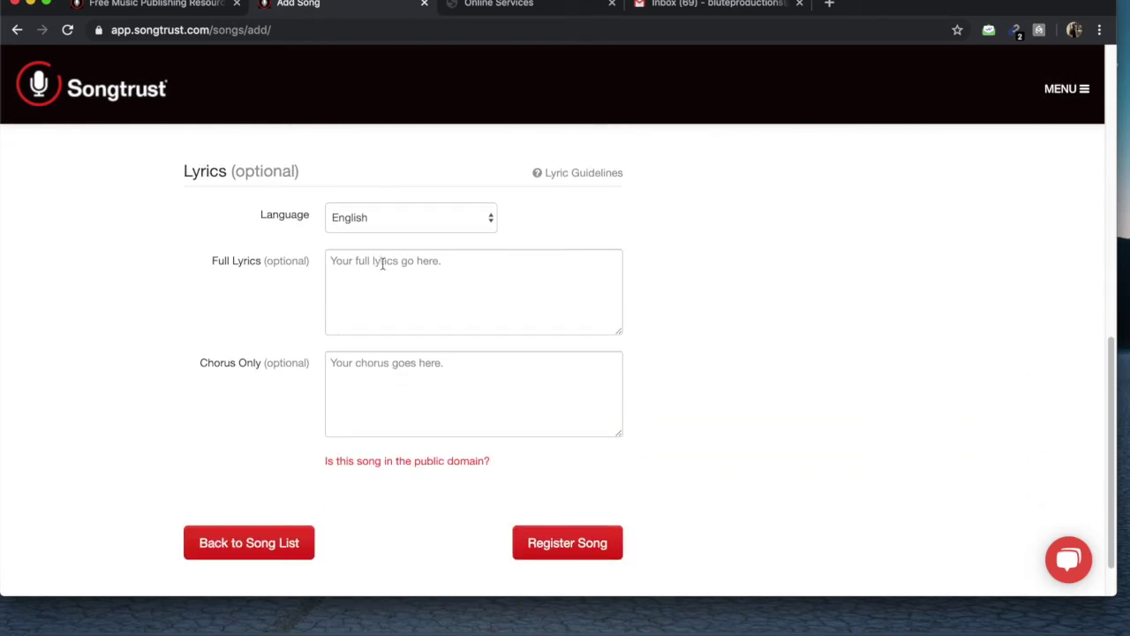
{"action": "scroll", "coordinate": [378, 368], "scroll_direction": "up", "scroll_amount": 5}
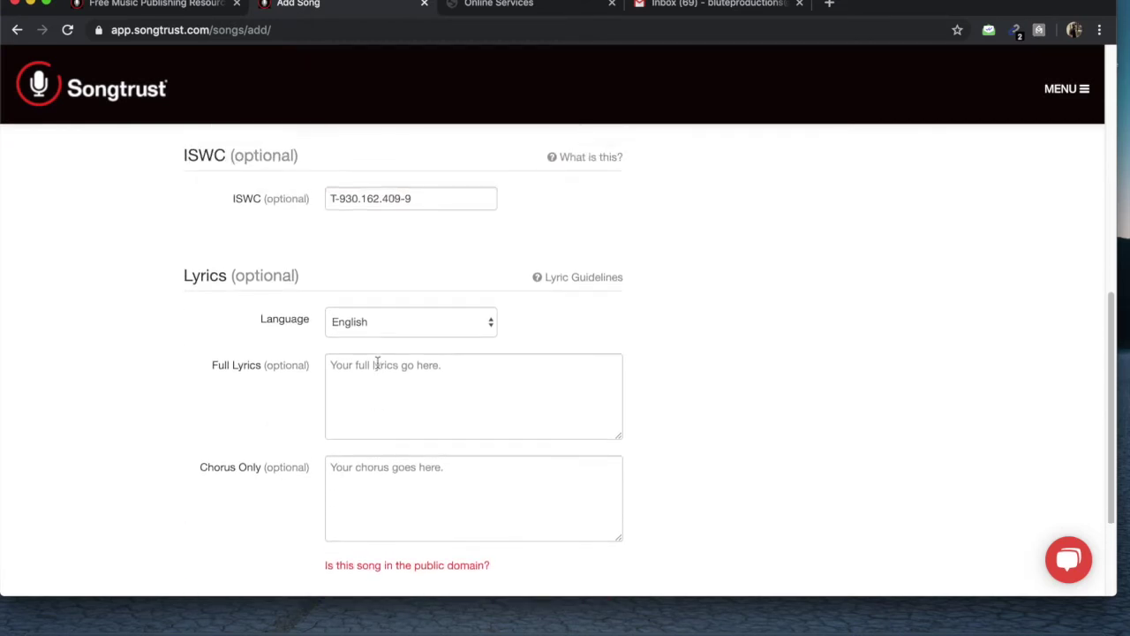
{"action": "scroll", "coordinate": [378, 368], "scroll_direction": "down", "scroll_amount": 5}
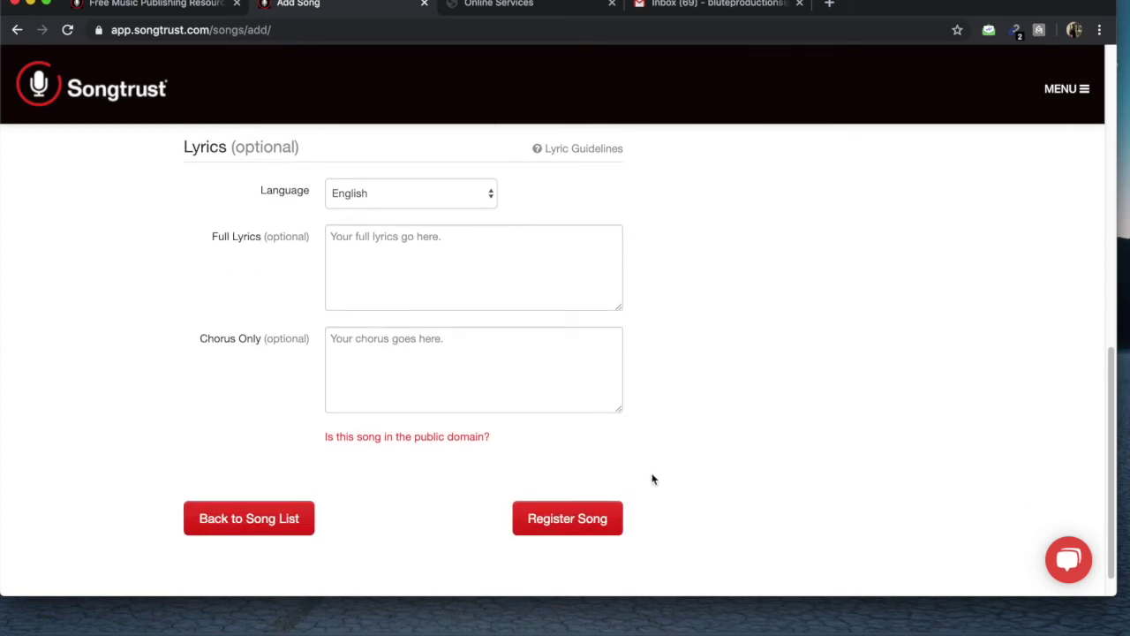
{"action": "scroll", "coordinate": [652, 479], "scroll_direction": "up", "scroll_amount": 4}
{"action": "scroll", "coordinate": [652, 478], "scroll_direction": "up", "scroll_amount": 10}
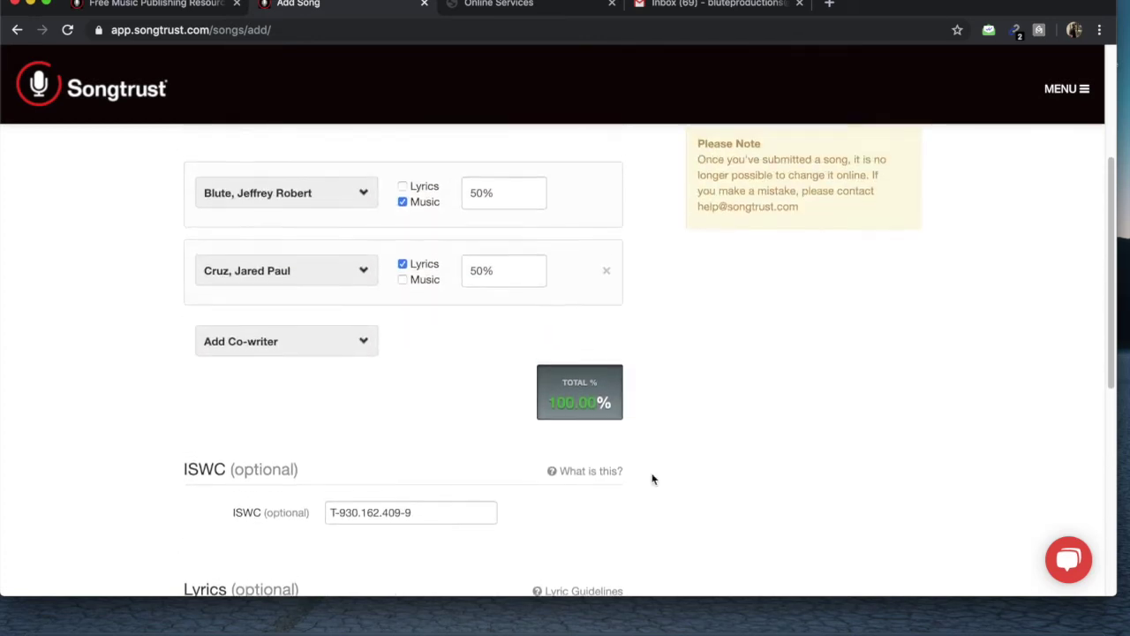
{"action": "scroll", "coordinate": [652, 478], "scroll_direction": "up", "scroll_amount": 3}
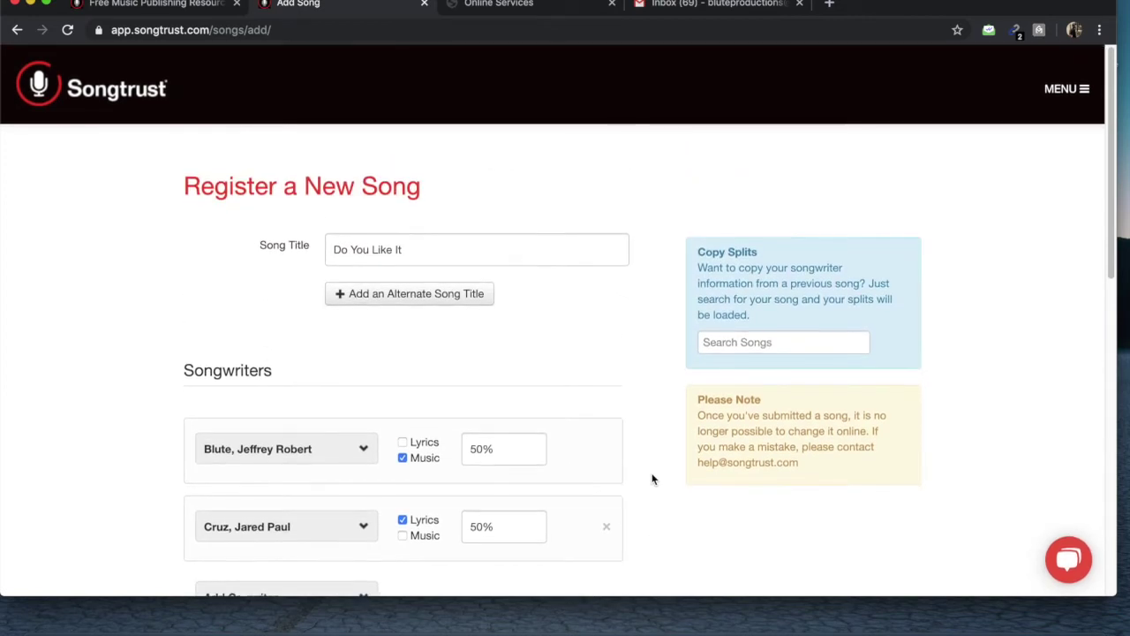
{"action": "scroll", "coordinate": [652, 479], "scroll_direction": "down", "scroll_amount": 3}
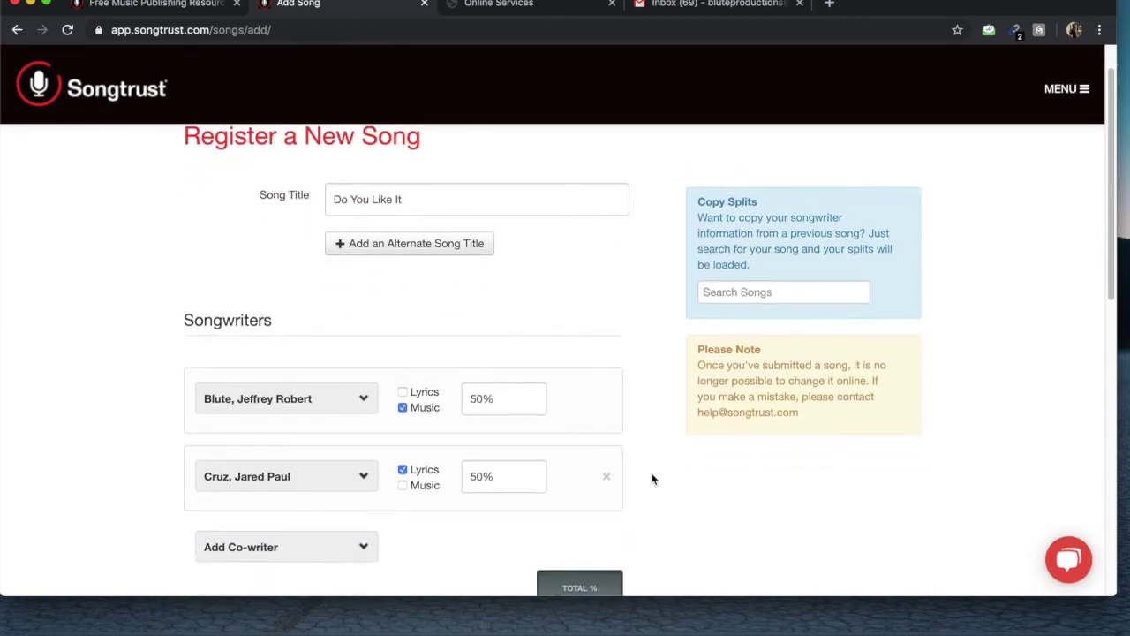
{"action": "scroll", "coordinate": [652, 479], "scroll_direction": "down", "scroll_amount": 10}
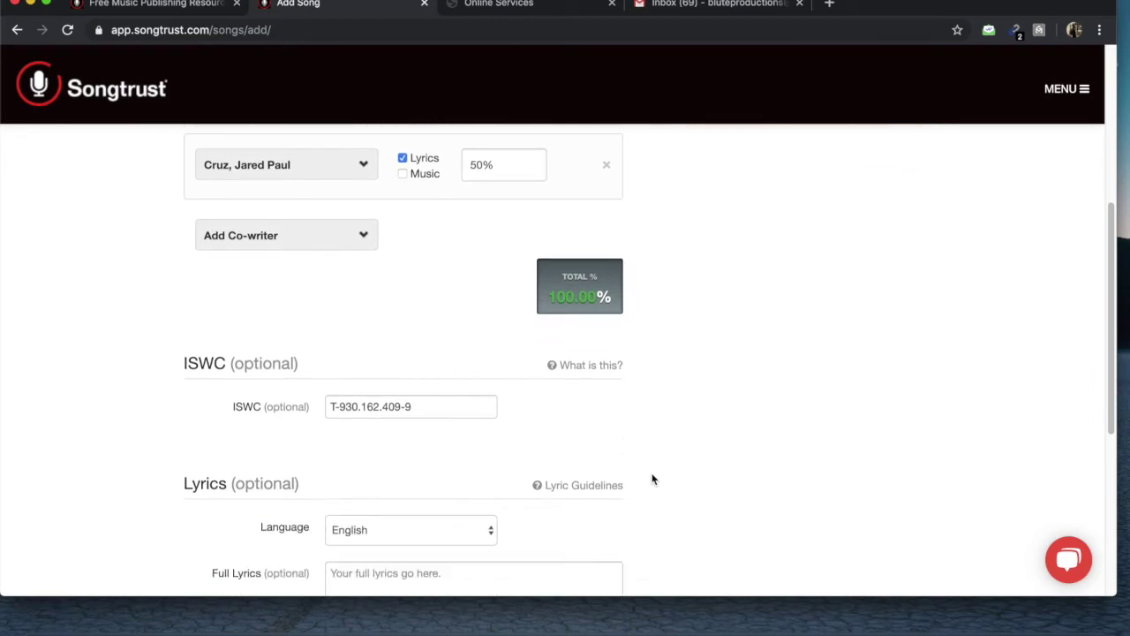
{"action": "scroll", "coordinate": [651, 478], "scroll_direction": "down", "scroll_amount": 1}
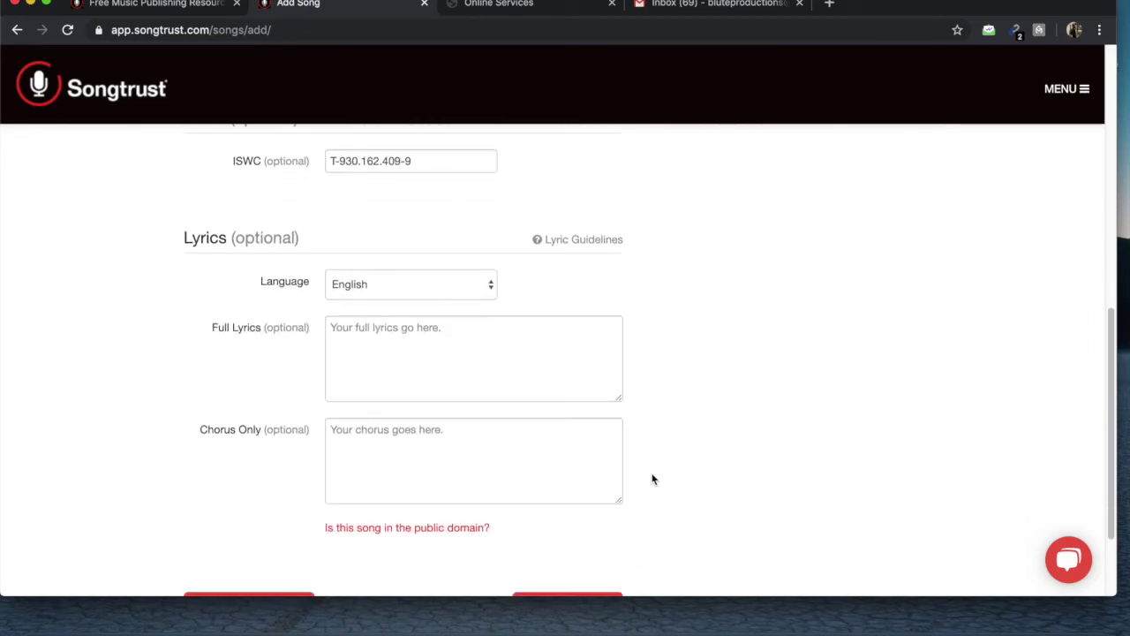
{"action": "scroll", "coordinate": [651, 479], "scroll_direction": "down", "scroll_amount": 3}
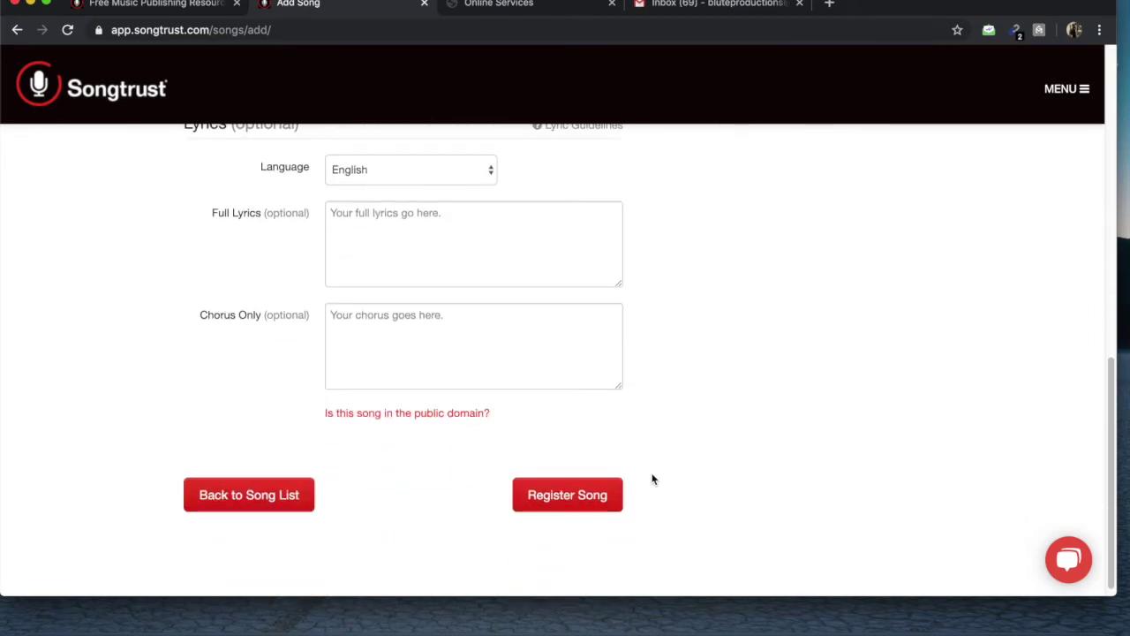
{"action": "left_click", "coordinate": [570, 494]}
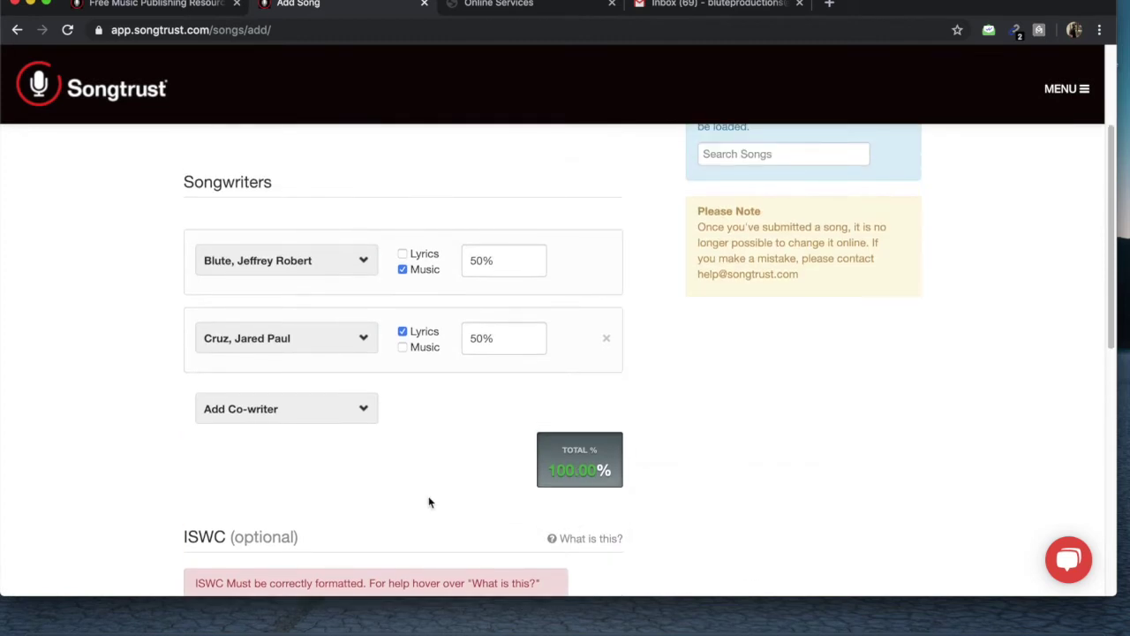
Delete the dot after 930 so the ISWC reads T-930162.409-9, then resubmit
{"action": "scroll", "coordinate": [174, 530], "scroll_direction": "down", "scroll_amount": 4}
{"action": "scroll", "coordinate": [174, 530], "scroll_direction": "down", "scroll_amount": 1}
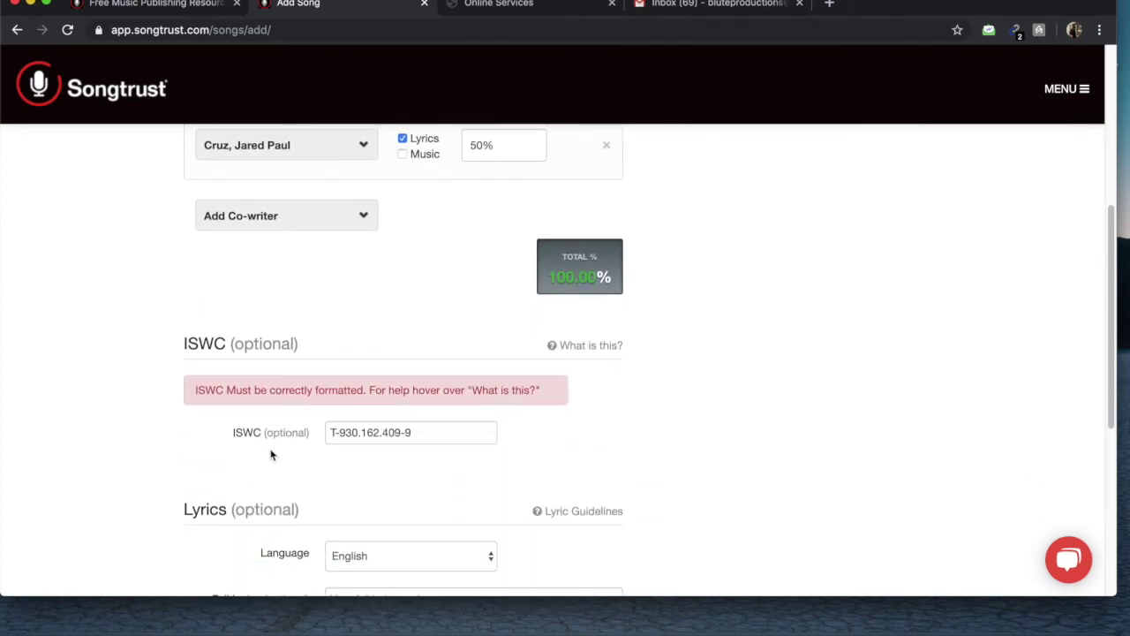
{"action": "mouse_move", "coordinate": [553, 352]}
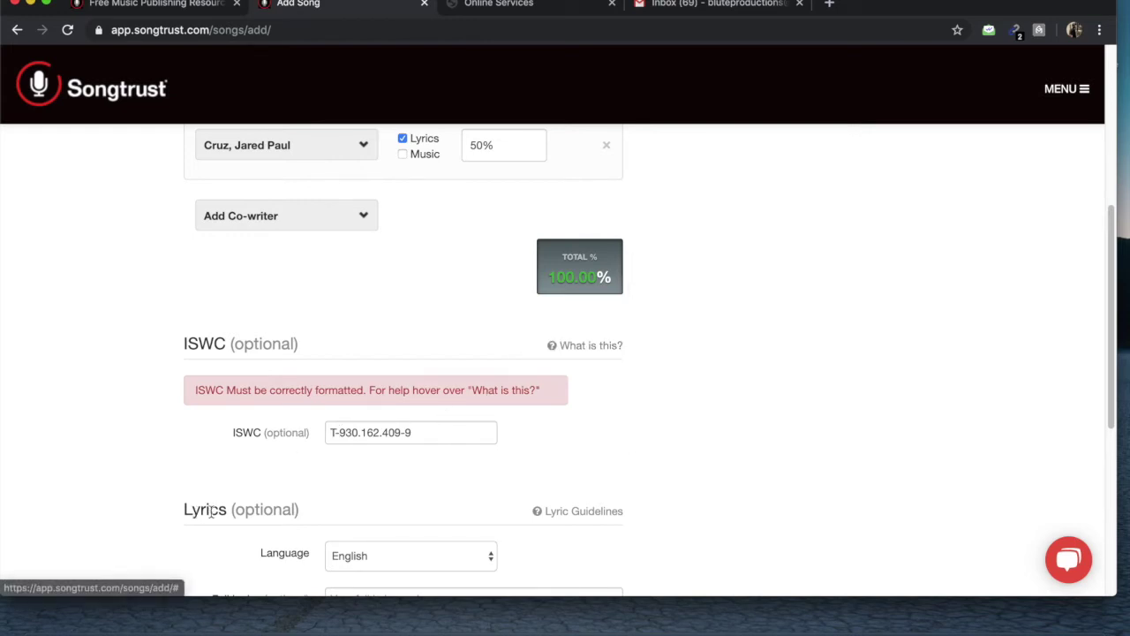
{"action": "left_click", "coordinate": [362, 434]}
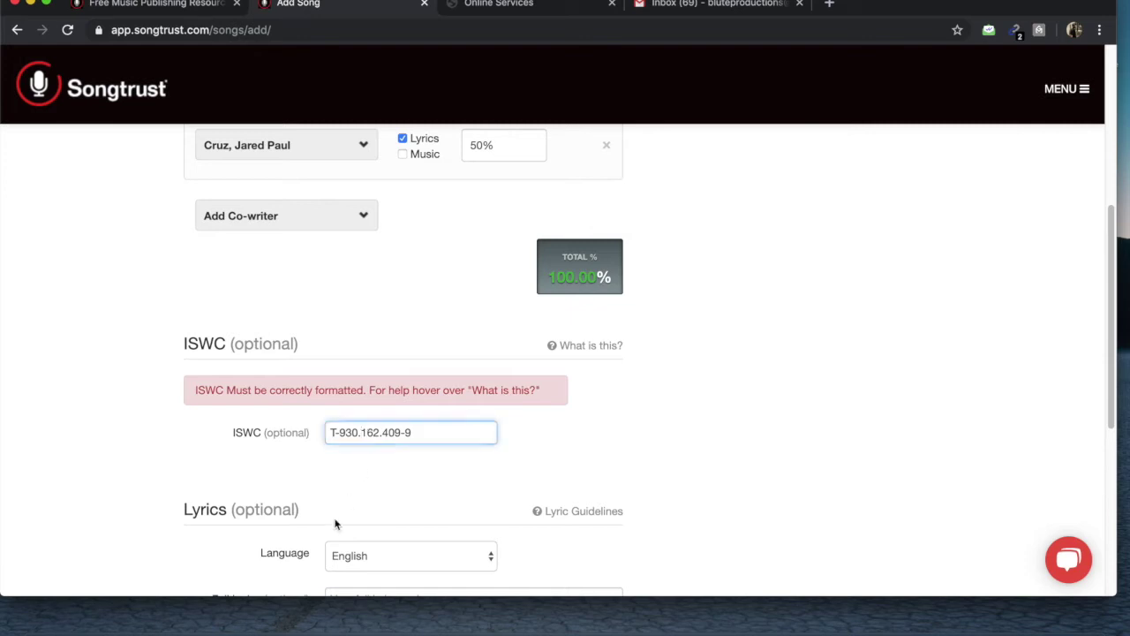
{"action": "key", "text": "BackSpace"}
{"action": "scroll", "coordinate": [598, 442], "scroll_direction": "down", "scroll_amount": 5}
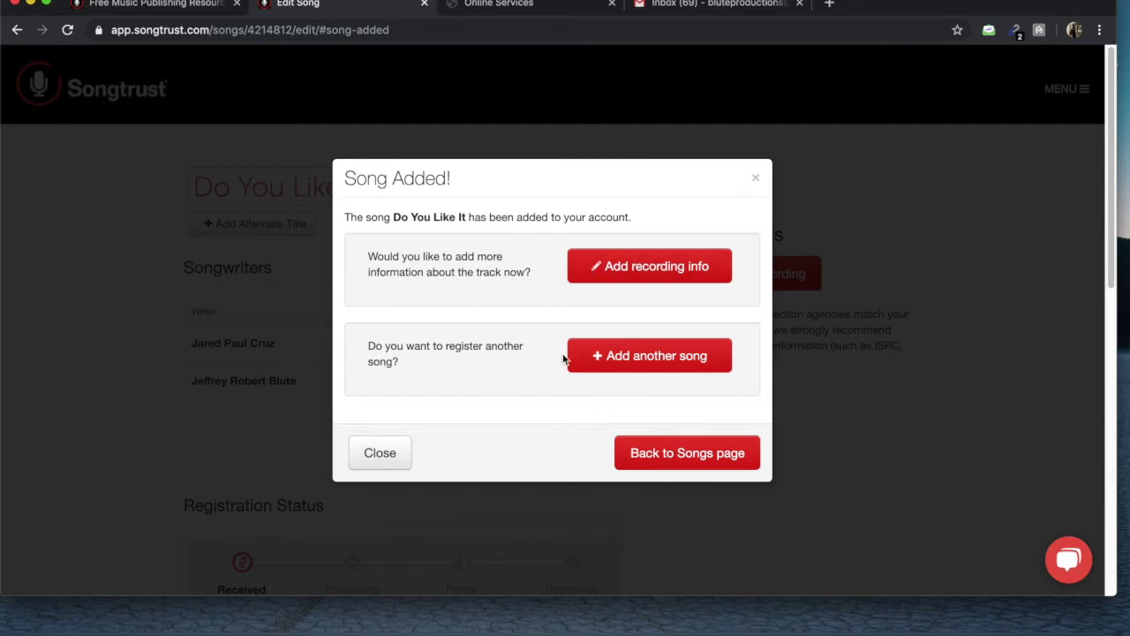
{"action": "left_click", "coordinate": [628, 268]}
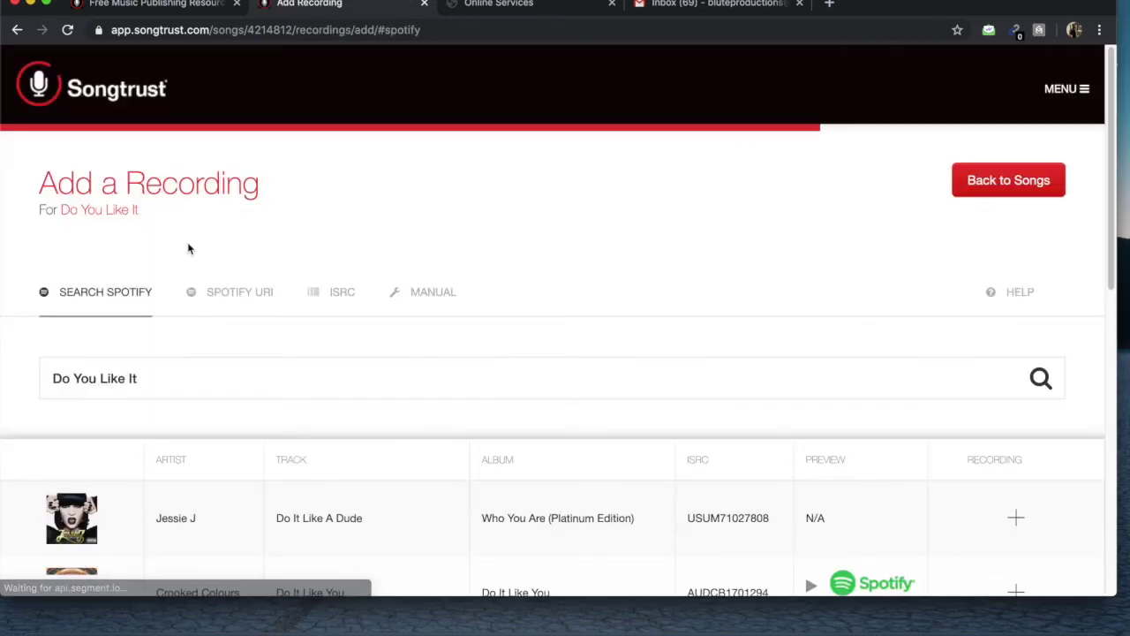
Narrow the Spotify search with 'Jared Cruz' and add his recording to the song
{"action": "scroll", "coordinate": [2, 300], "scroll_direction": "down", "scroll_amount": 2}
{"action": "scroll", "coordinate": [3, 300], "scroll_direction": "up", "scroll_amount": 1}
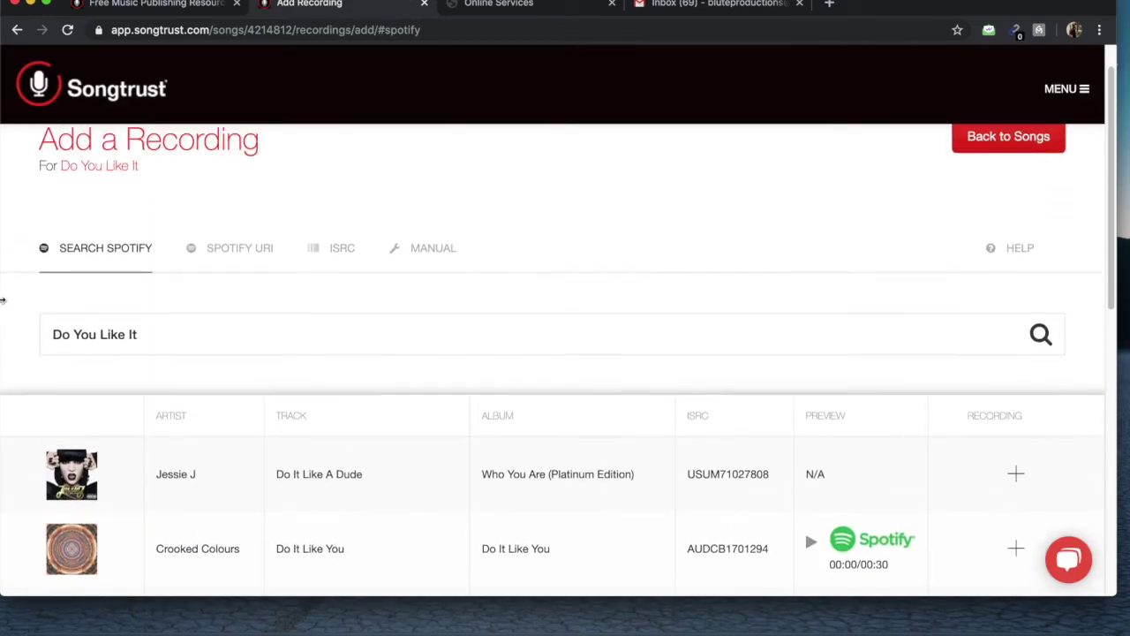
{"action": "scroll", "coordinate": [2, 300], "scroll_direction": "down", "scroll_amount": 4}
{"action": "scroll", "coordinate": [3, 300], "scroll_direction": "down", "scroll_amount": 5}
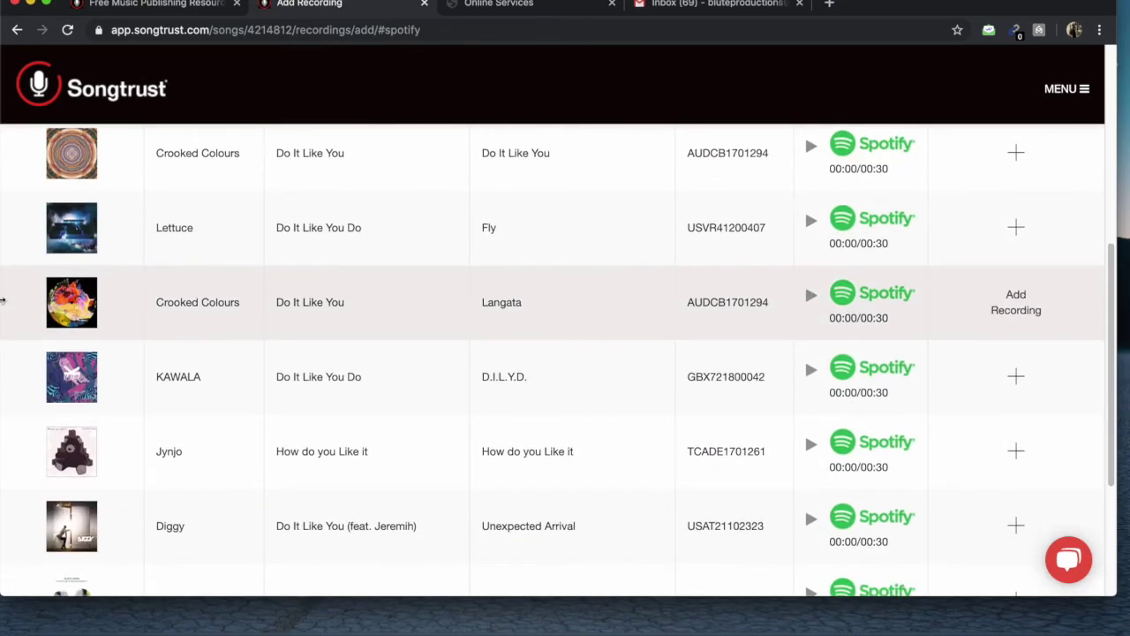
{"action": "scroll", "coordinate": [3, 301], "scroll_direction": "up", "scroll_amount": 10}
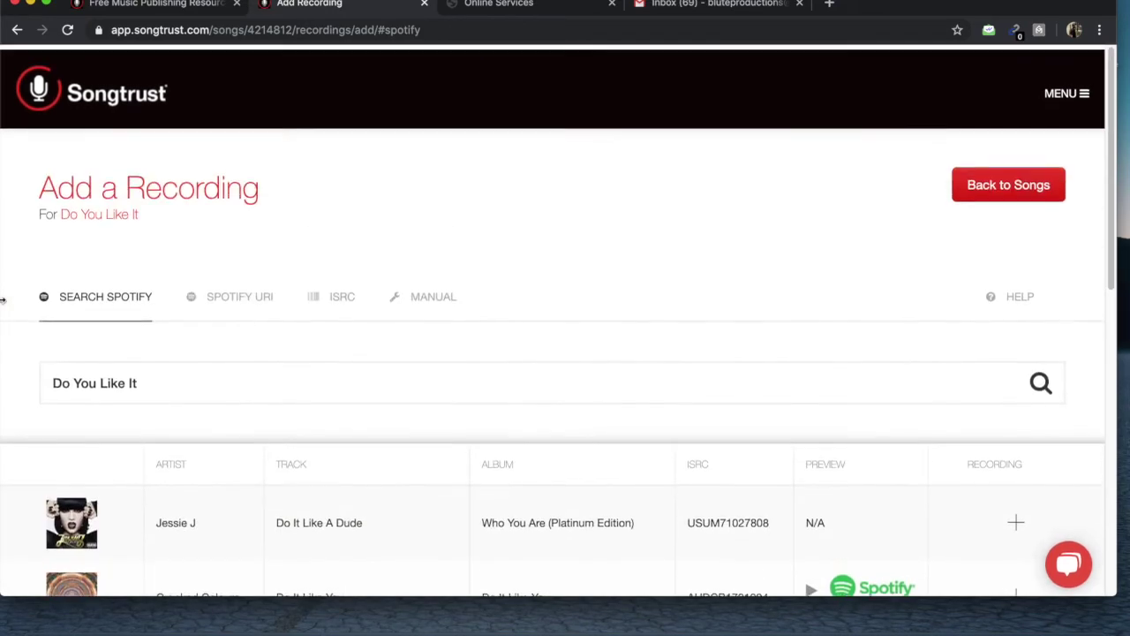
{"action": "left_click", "coordinate": [180, 378]}
{"action": "type", "text": "Jare"}
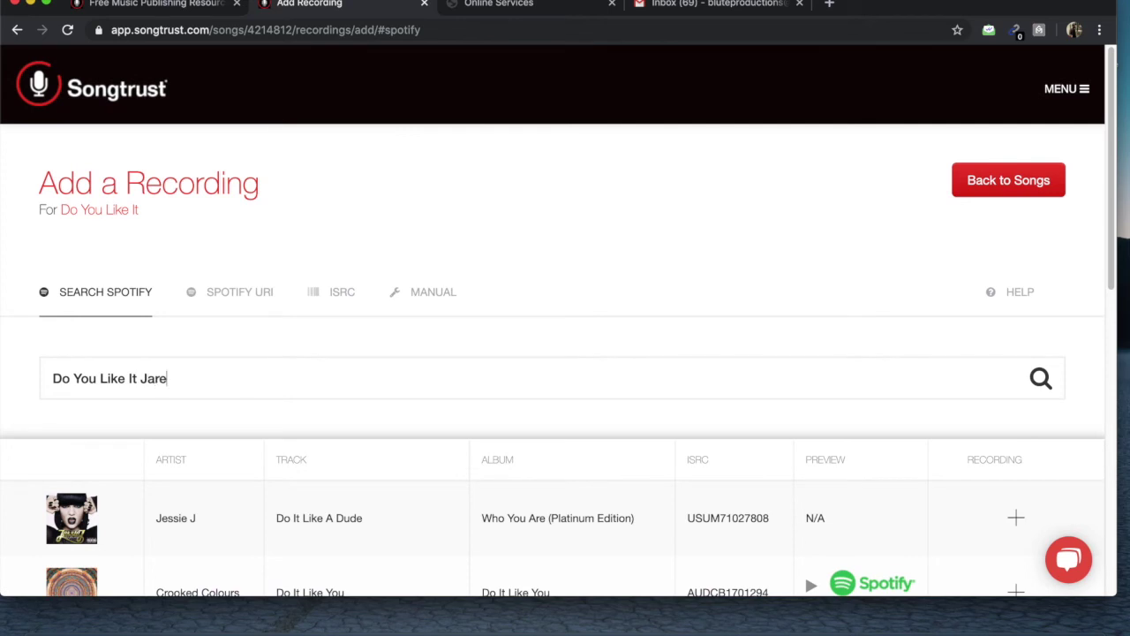
{"action": "type", "text": "d Cruz"}
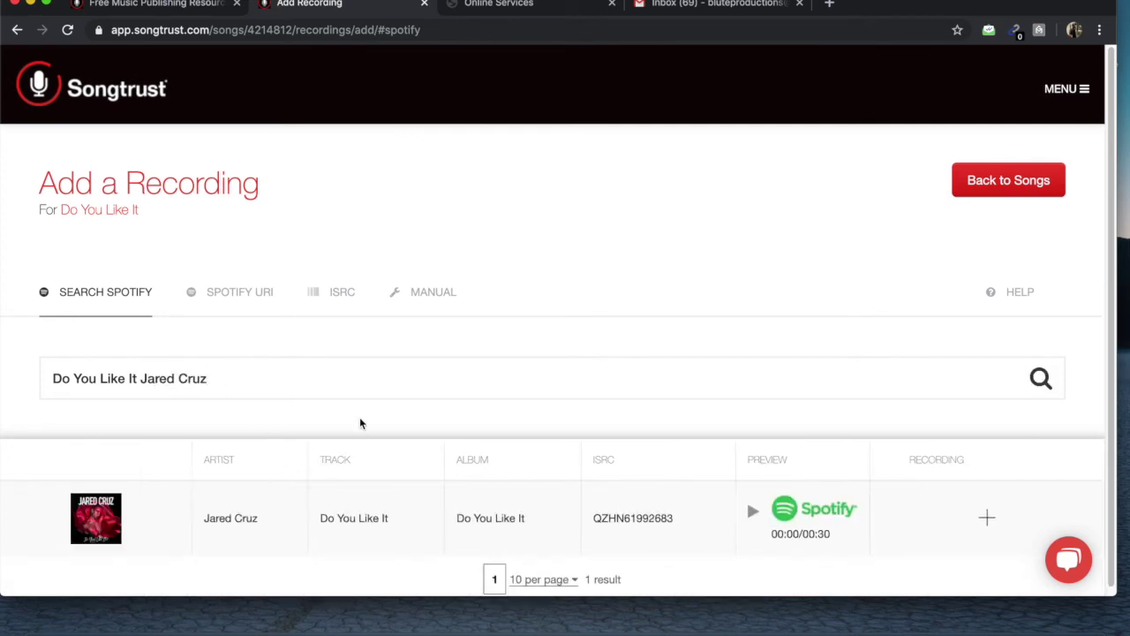
{"action": "scroll", "coordinate": [364, 369], "scroll_direction": "down", "scroll_amount": 1}
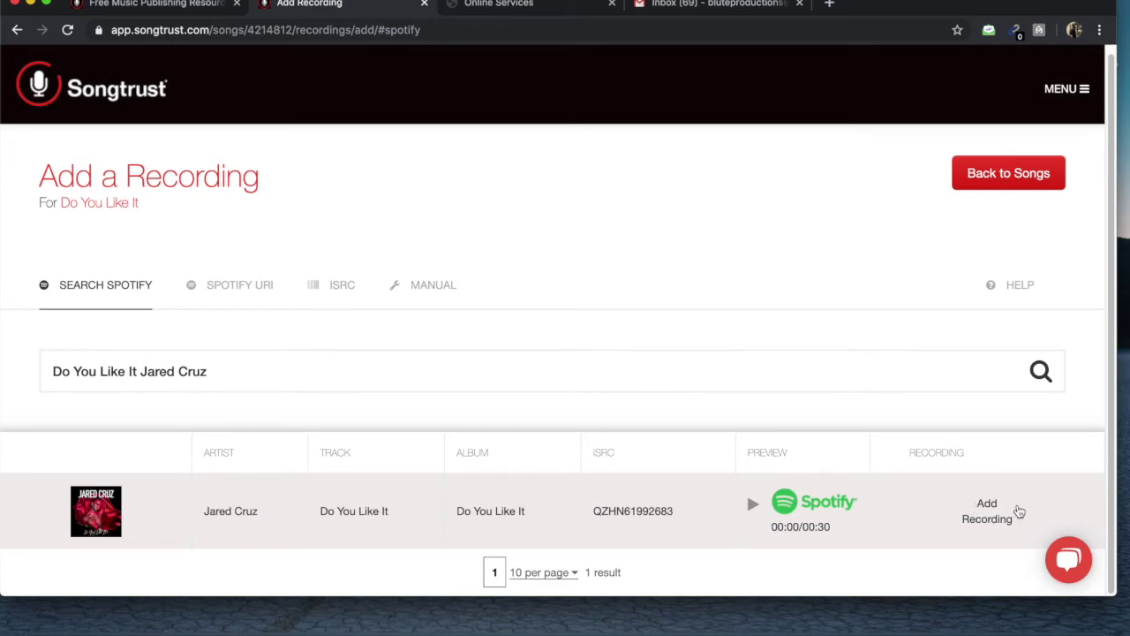
{"action": "left_click", "coordinate": [986, 520]}
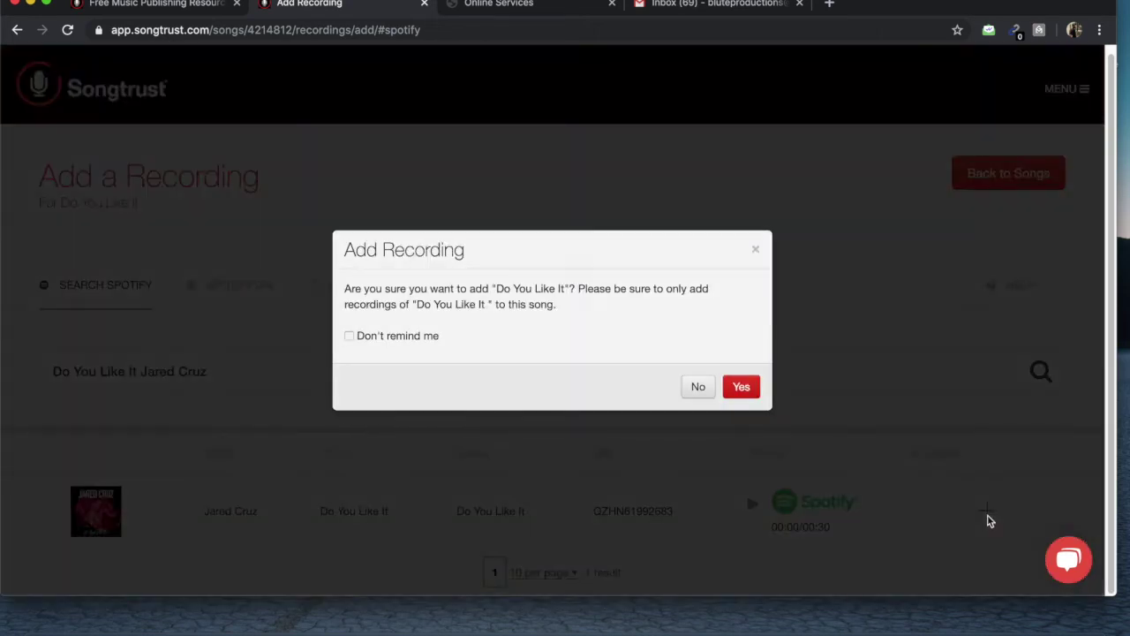
{"action": "left_click", "coordinate": [742, 386]}
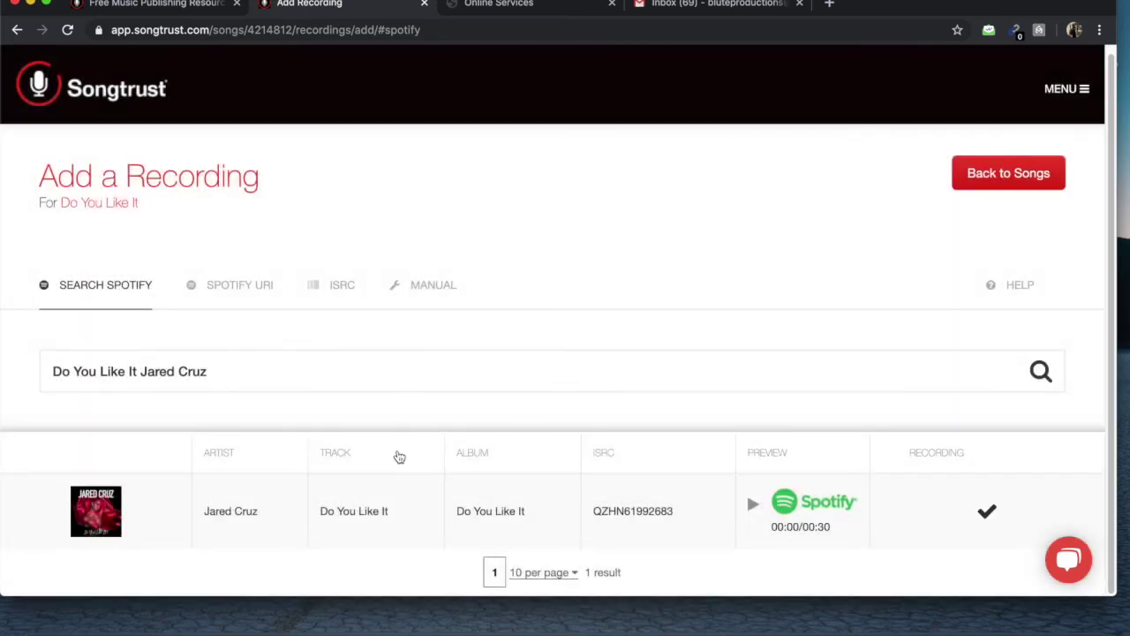
Try the Spotify URI and ISRC options, pasting the recording's ISRC QZHN61992683 into the ISRC field
{"action": "left_click", "coordinate": [232, 285]}
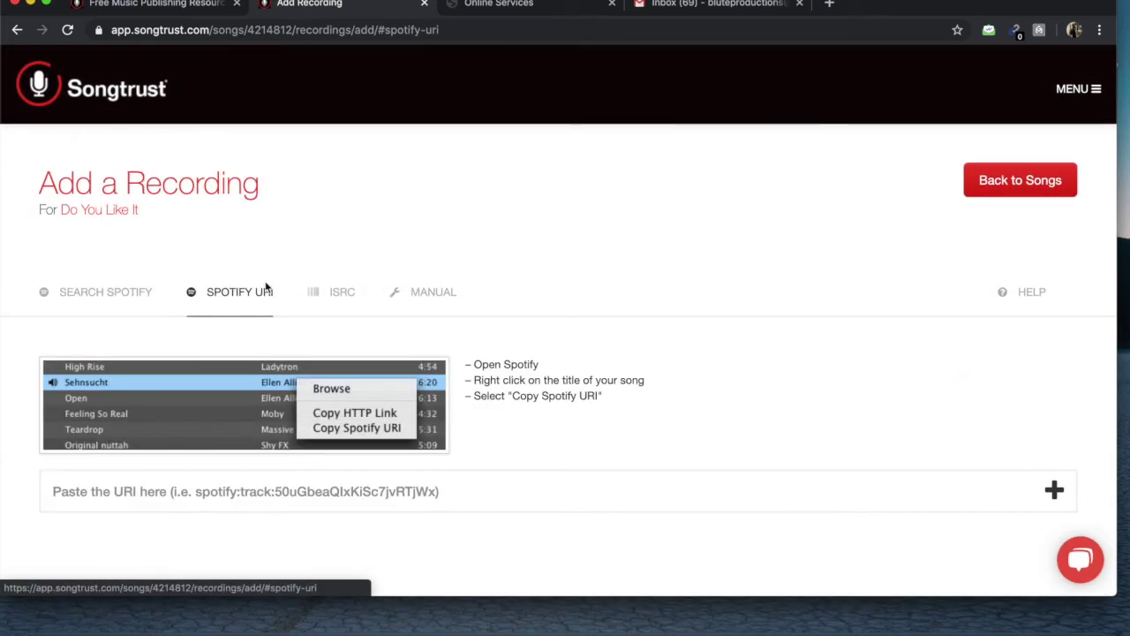
{"action": "left_click", "coordinate": [316, 293]}
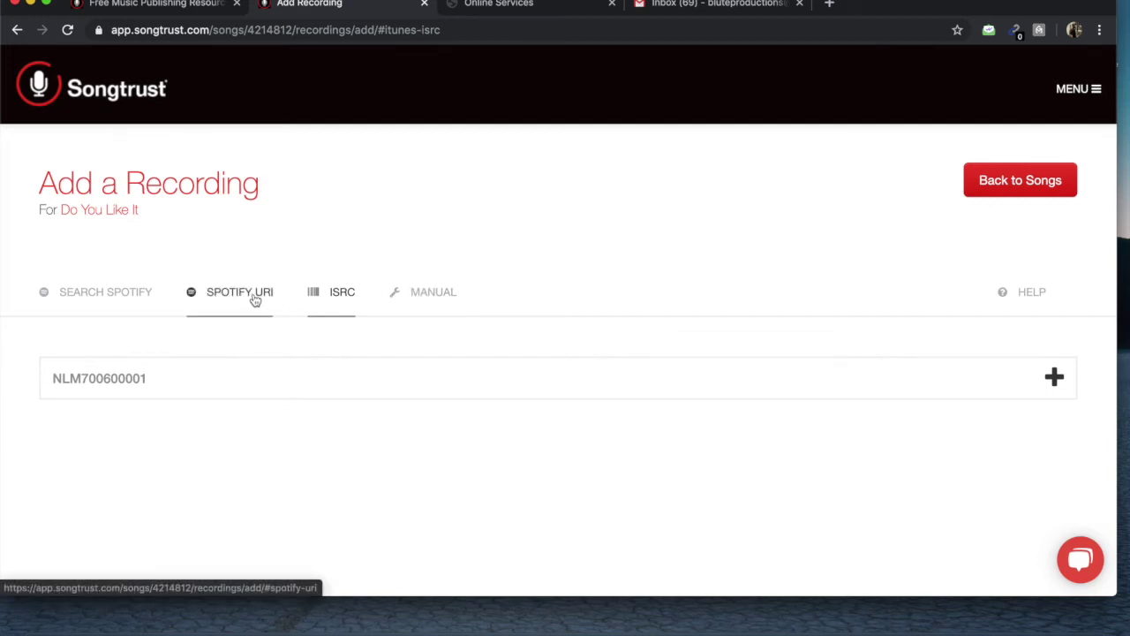
{"action": "left_click", "coordinate": [74, 293]}
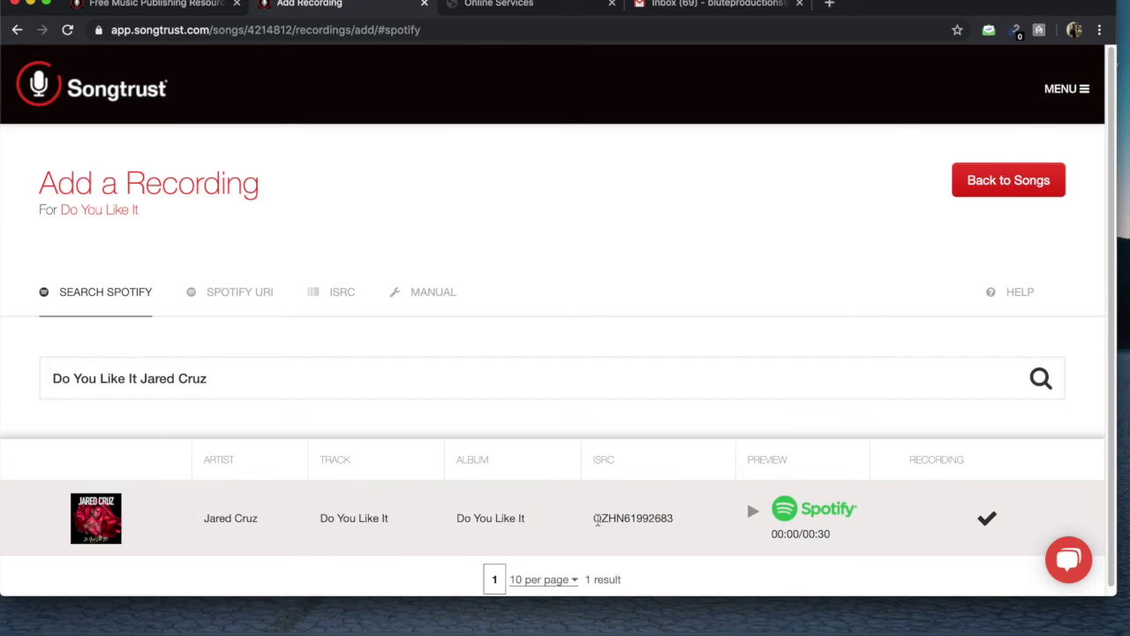
{"action": "left_click_drag", "start_coordinate": [594, 519], "coordinate": [677, 529]}
{"action": "key", "text": "super+c"}
{"action": "left_click", "coordinate": [327, 293]}
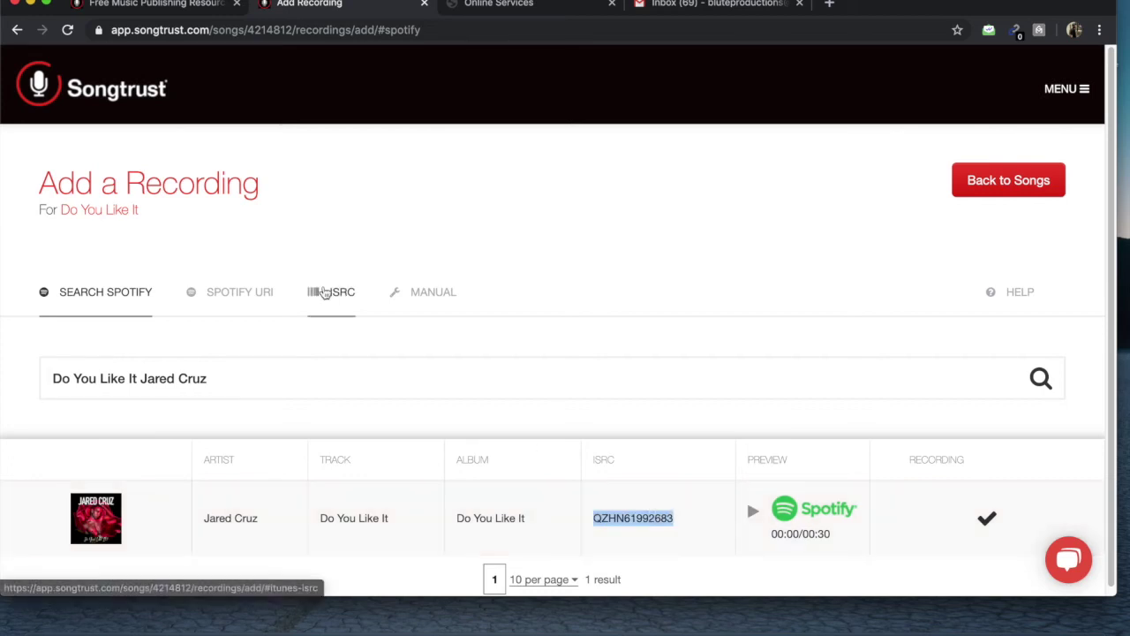
{"action": "left_click", "coordinate": [238, 381]}
{"action": "key", "text": "super+v"}
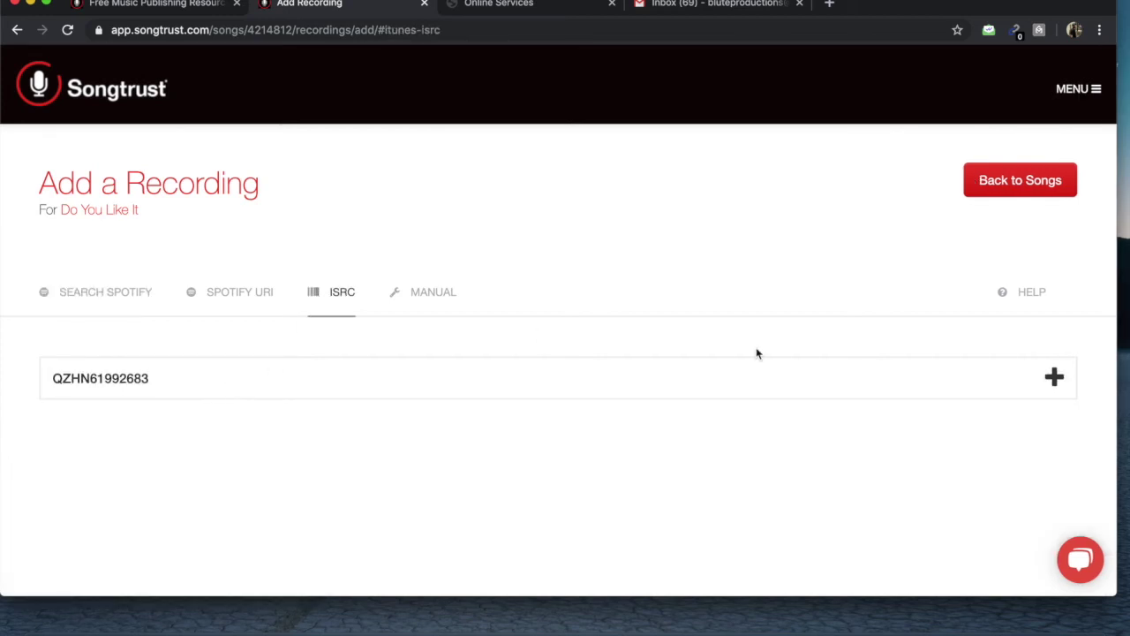
{"action": "left_click", "coordinate": [239, 294]}
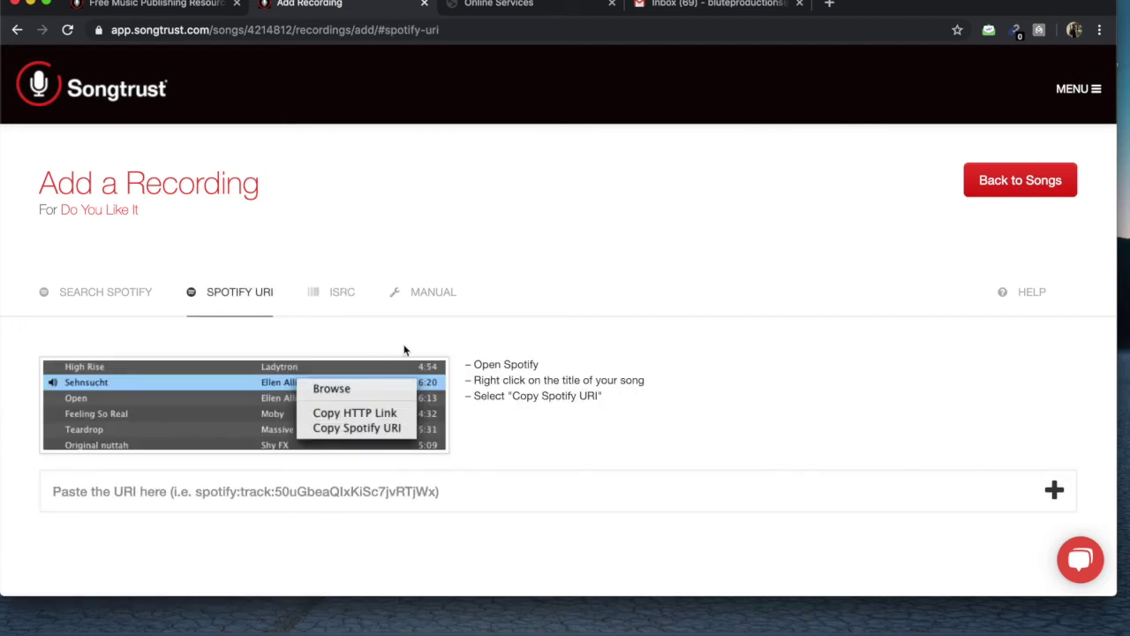
Cycle through Manual, Search Spotify, Spotify URI and ISRC, ending on the blank Manual form
{"action": "left_click", "coordinate": [431, 293]}
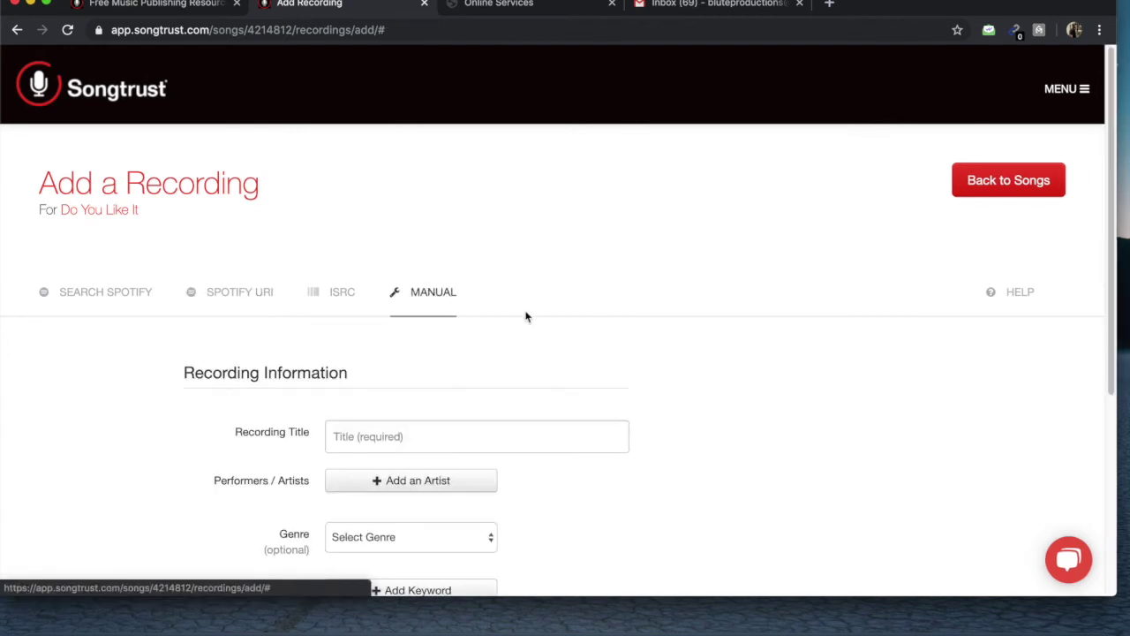
{"action": "scroll", "coordinate": [528, 315], "scroll_direction": "down", "scroll_amount": 2}
{"action": "scroll", "coordinate": [531, 313], "scroll_direction": "down", "scroll_amount": 1}
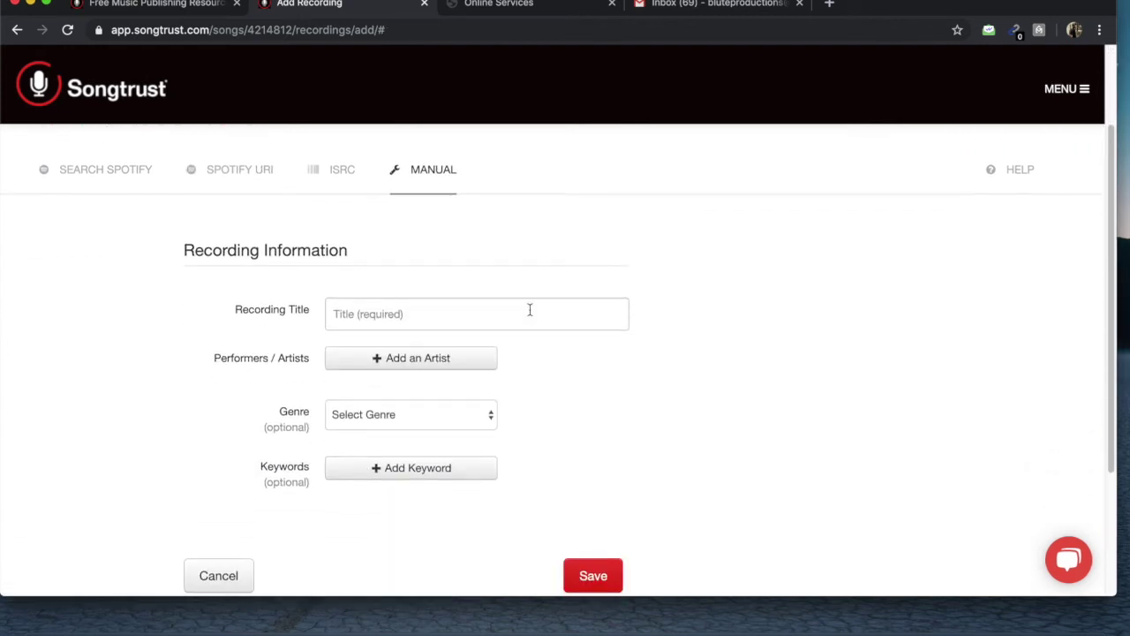
{"action": "left_click", "coordinate": [530, 310]}
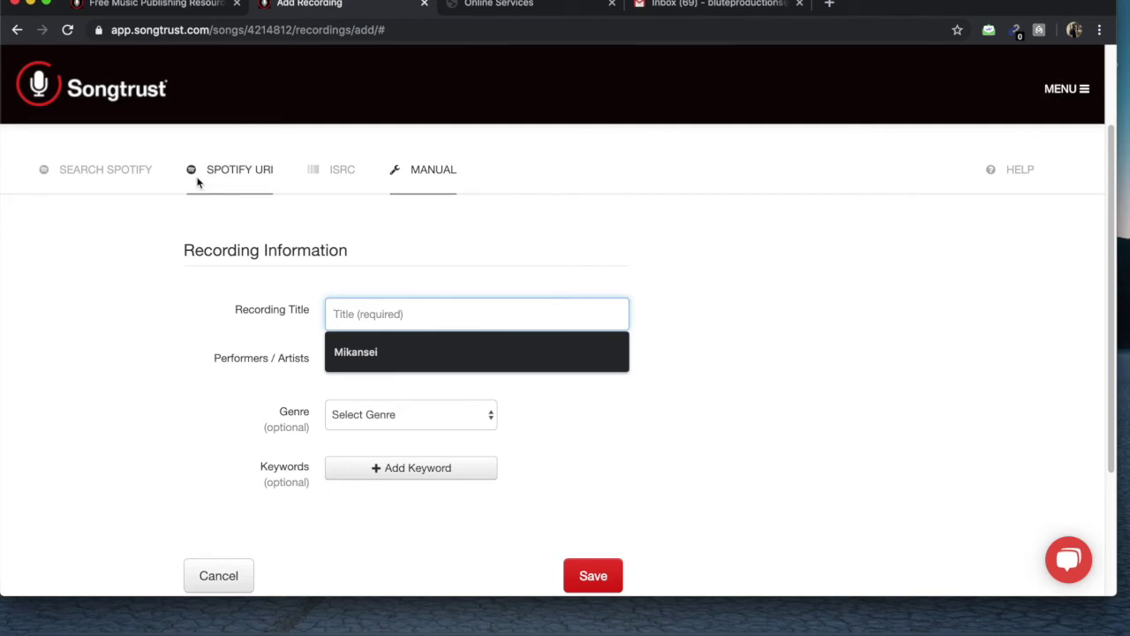
{"action": "left_click", "coordinate": [104, 169]}
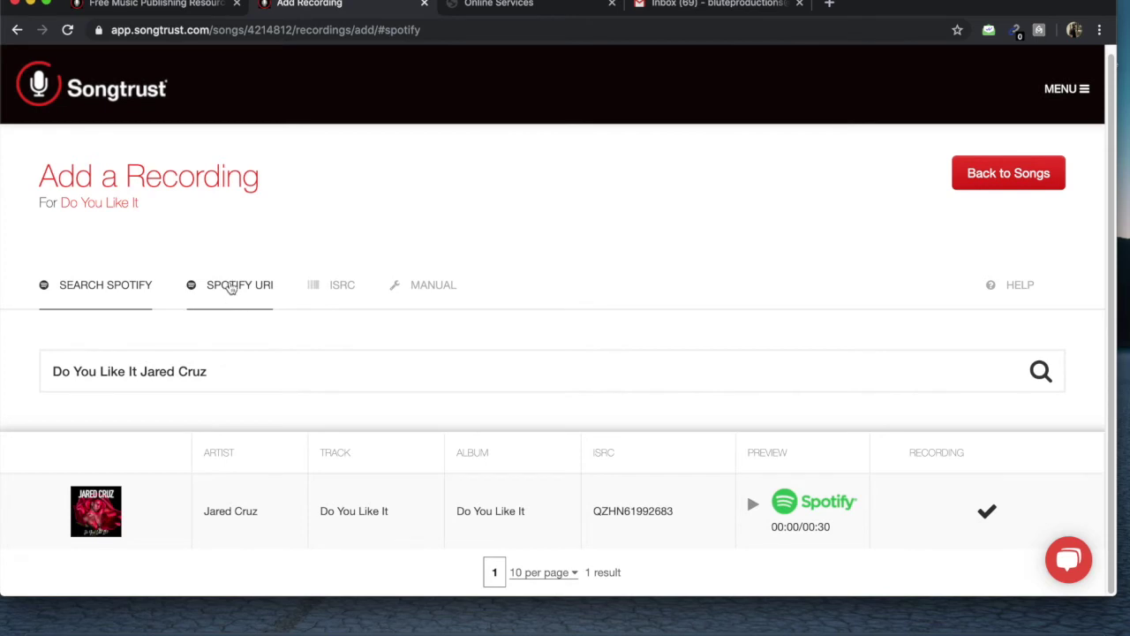
{"action": "left_click", "coordinate": [227, 286]}
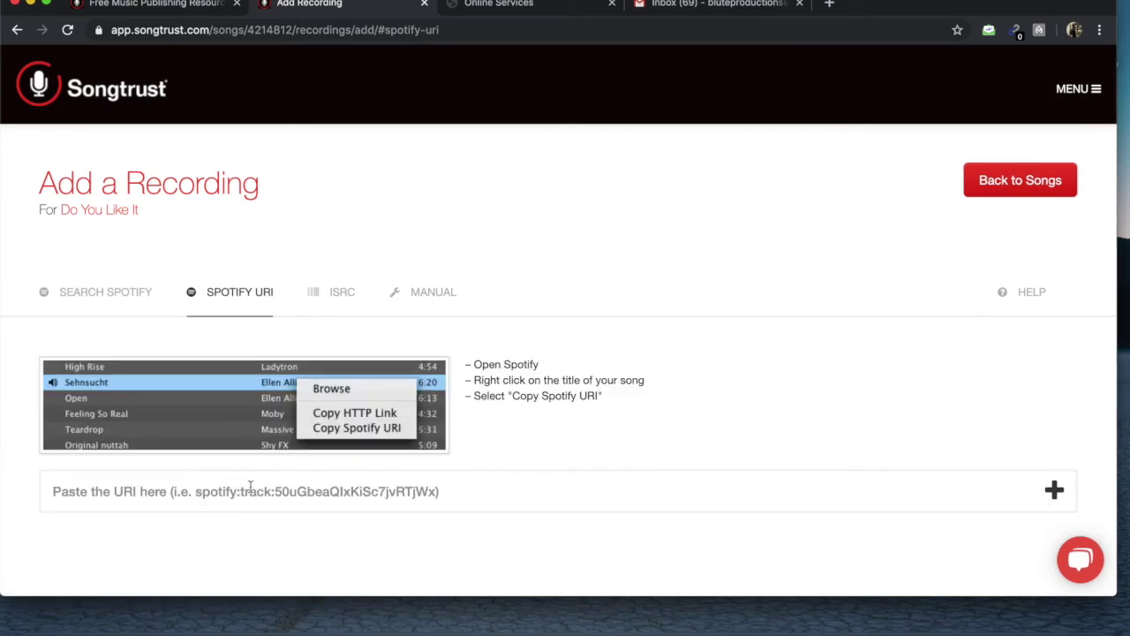
{"action": "left_click", "coordinate": [340, 299]}
{"action": "left_click", "coordinate": [433, 295]}
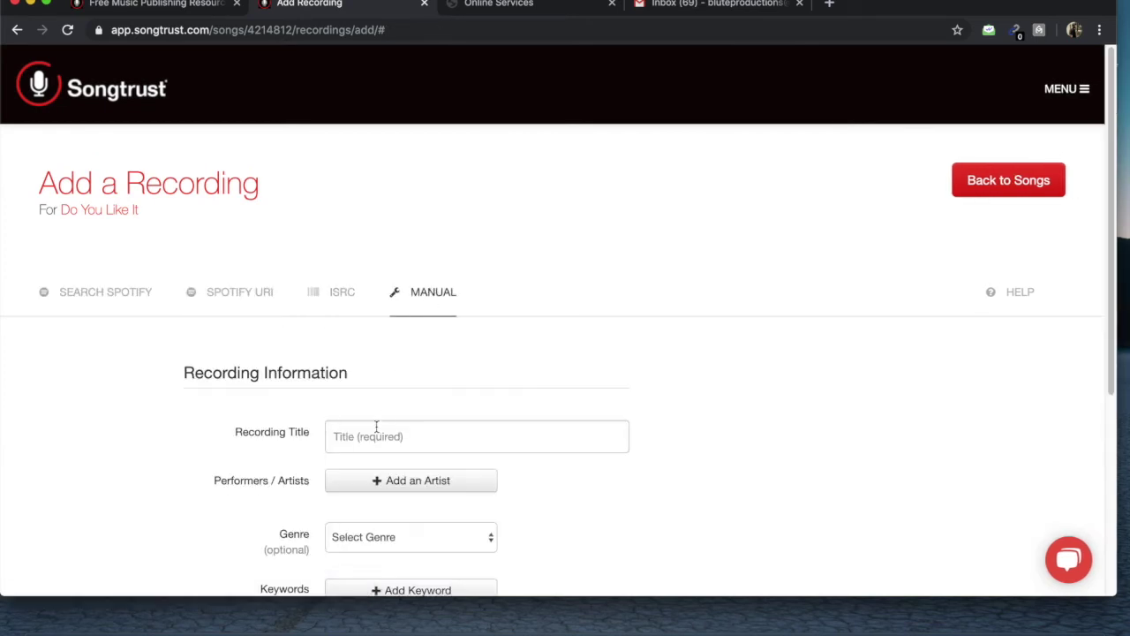
Enter Do You Like It as the recording title
{"action": "scroll", "coordinate": [292, 421], "scroll_direction": "down", "scroll_amount": 4}
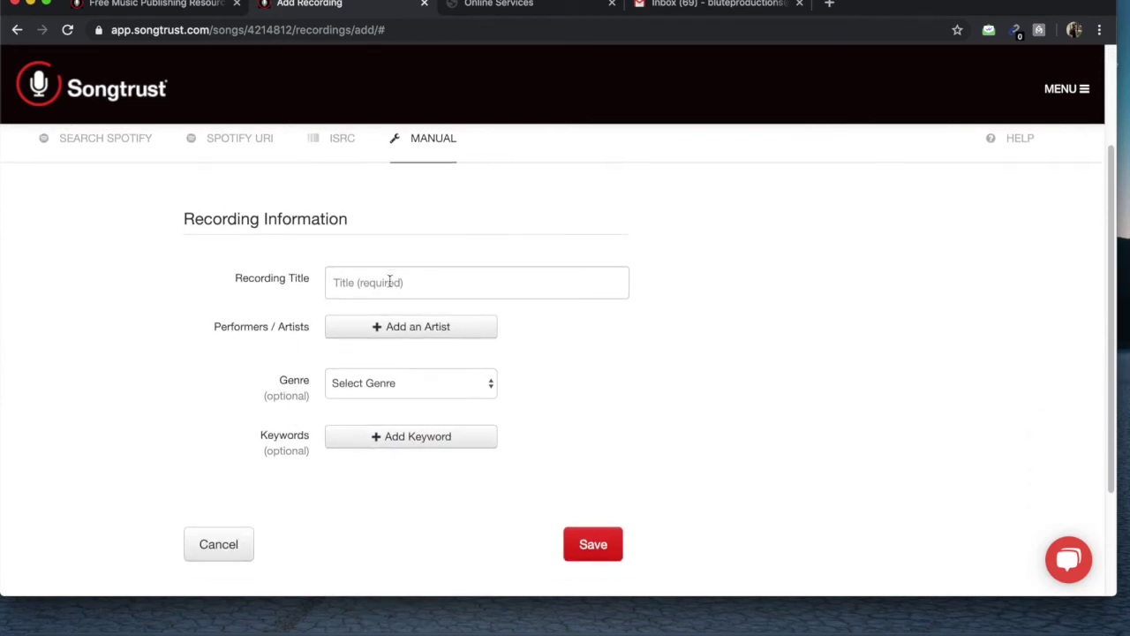
{"action": "left_click", "coordinate": [333, 283]}
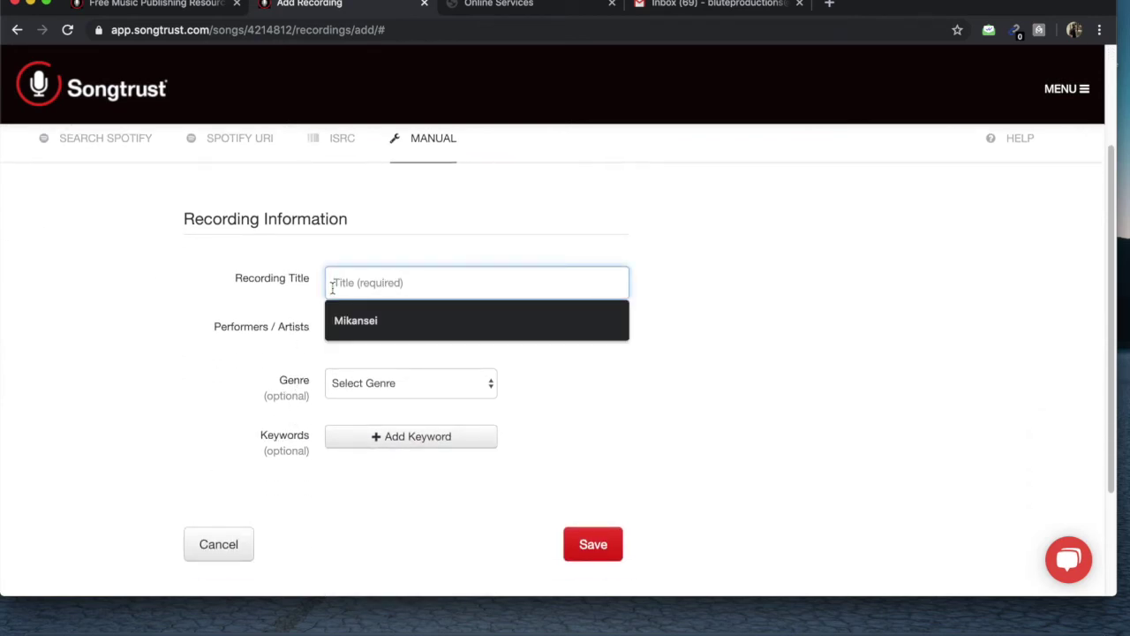
{"action": "type", "text": "Do You Like It"}
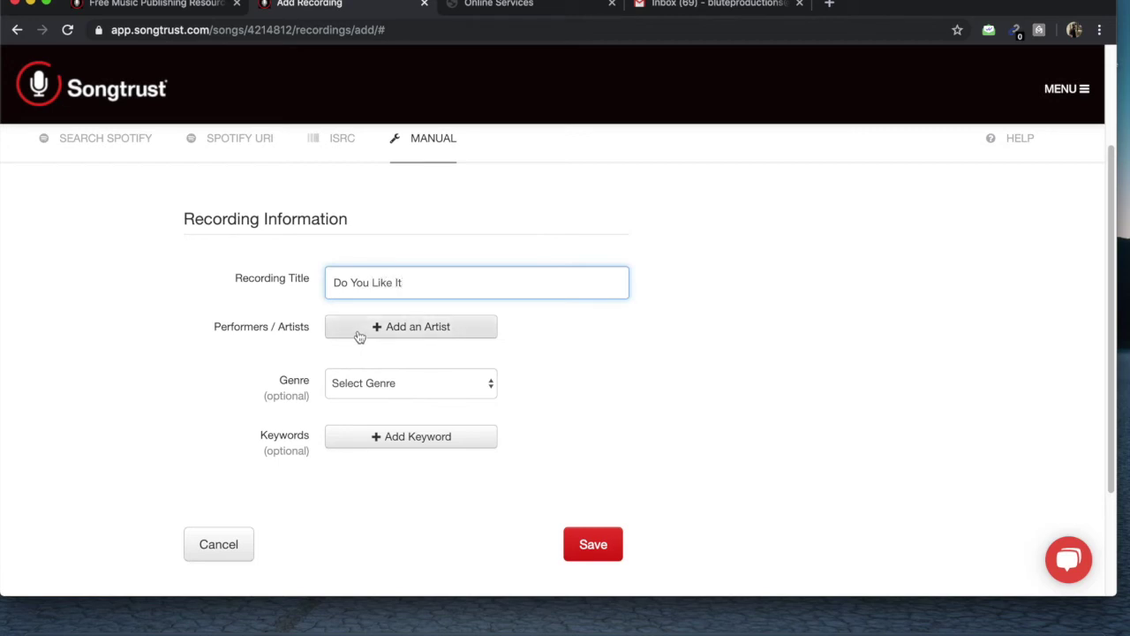
Create a new artist entry named with 'Jare' and submit it as the performer
{"action": "left_click", "coordinate": [358, 332]}
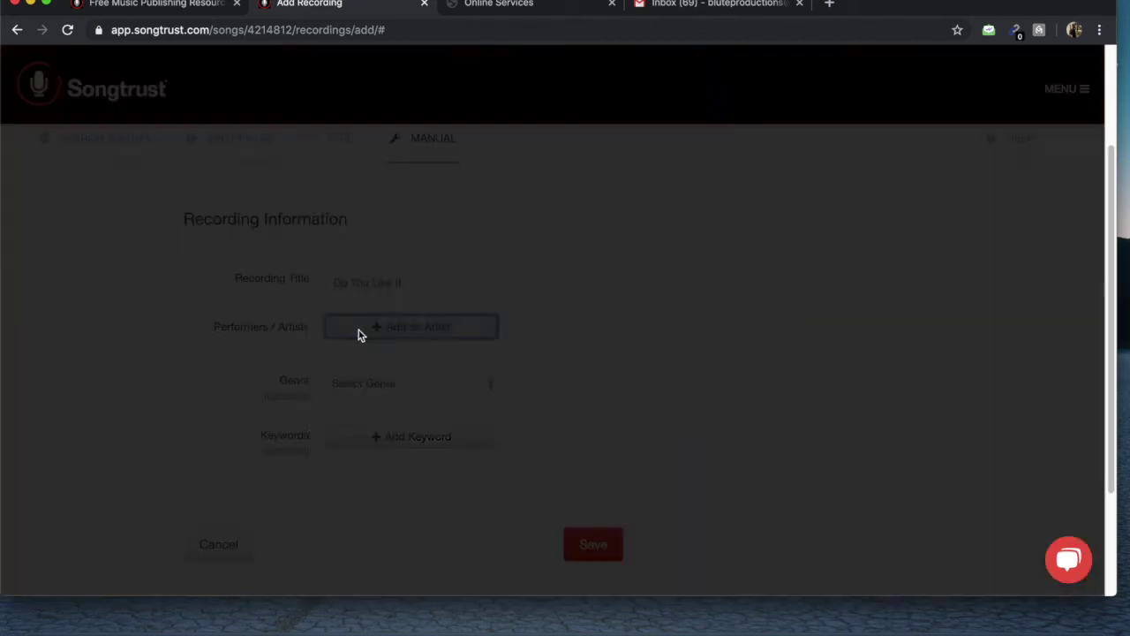
{"action": "left_click", "coordinate": [388, 278]}
{"action": "type", "text": "Jared Cruz"}
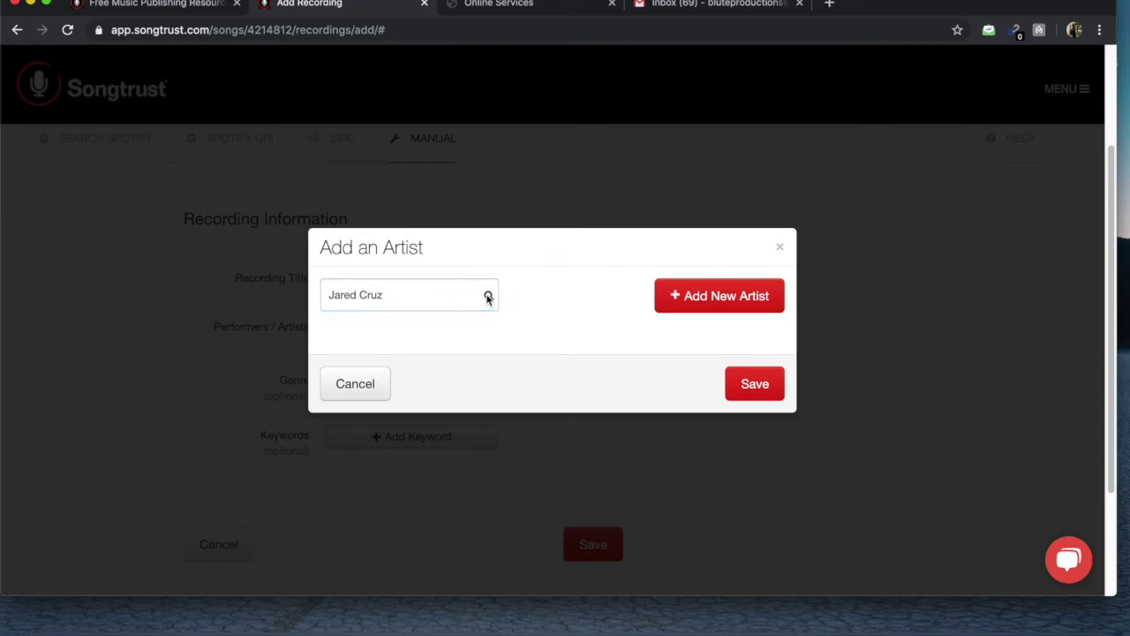
{"action": "left_click", "coordinate": [712, 296]}
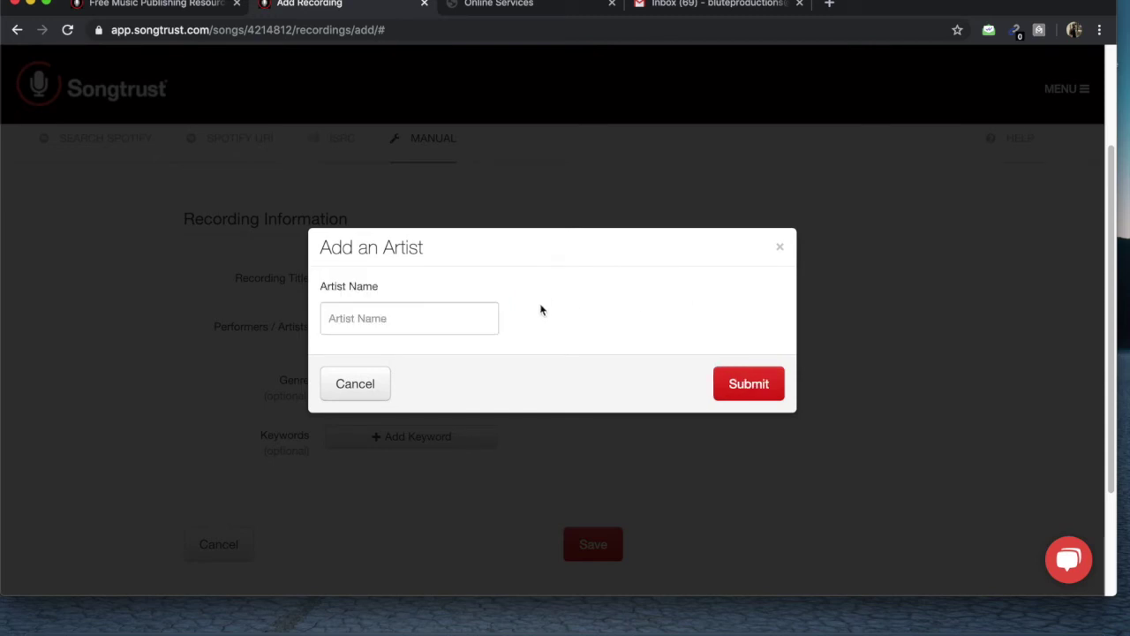
{"action": "left_click", "coordinate": [430, 317]}
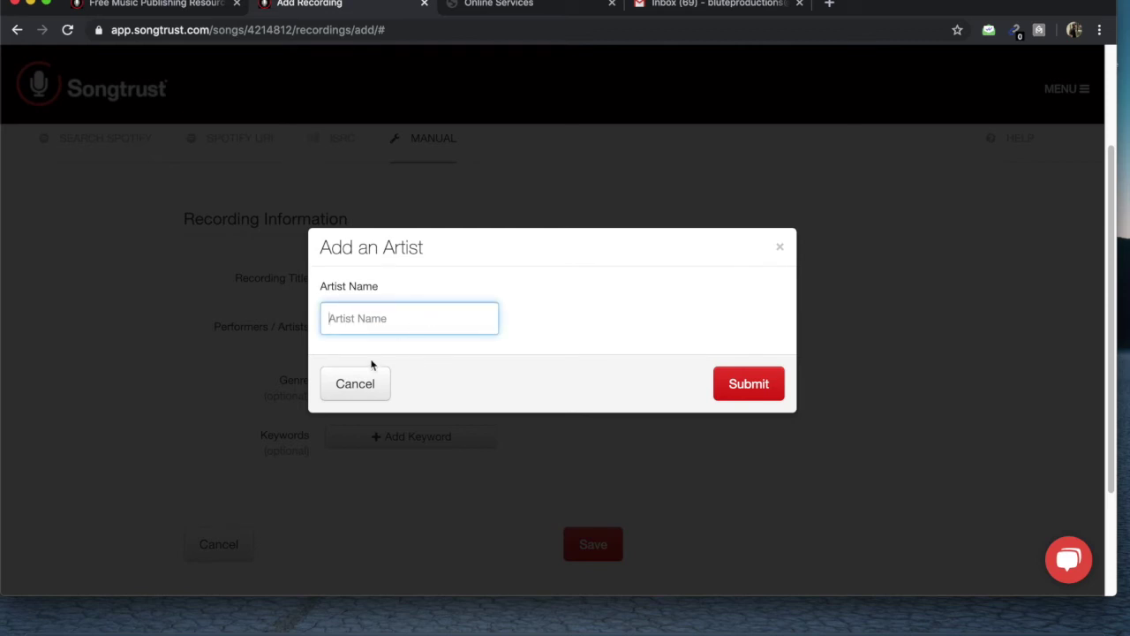
{"action": "left_click", "coordinate": [346, 381]}
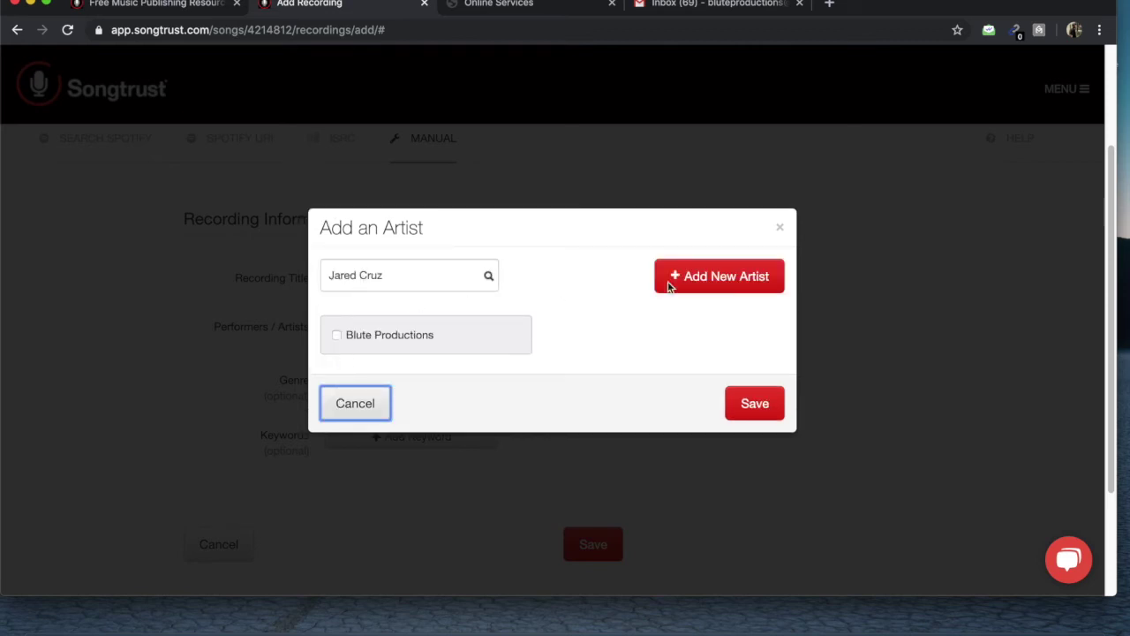
{"action": "left_click", "coordinate": [719, 287]}
{"action": "left_click", "coordinate": [409, 329]}
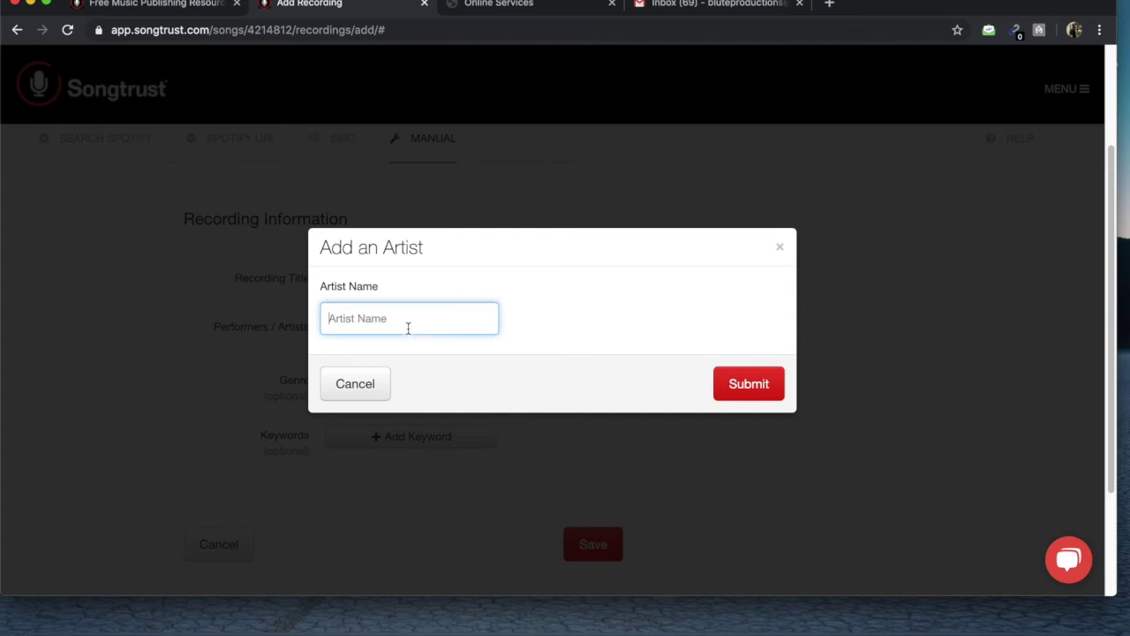
{"action": "type", "text": "Jared Cruz"}
{"action": "left_click", "coordinate": [757, 396]}
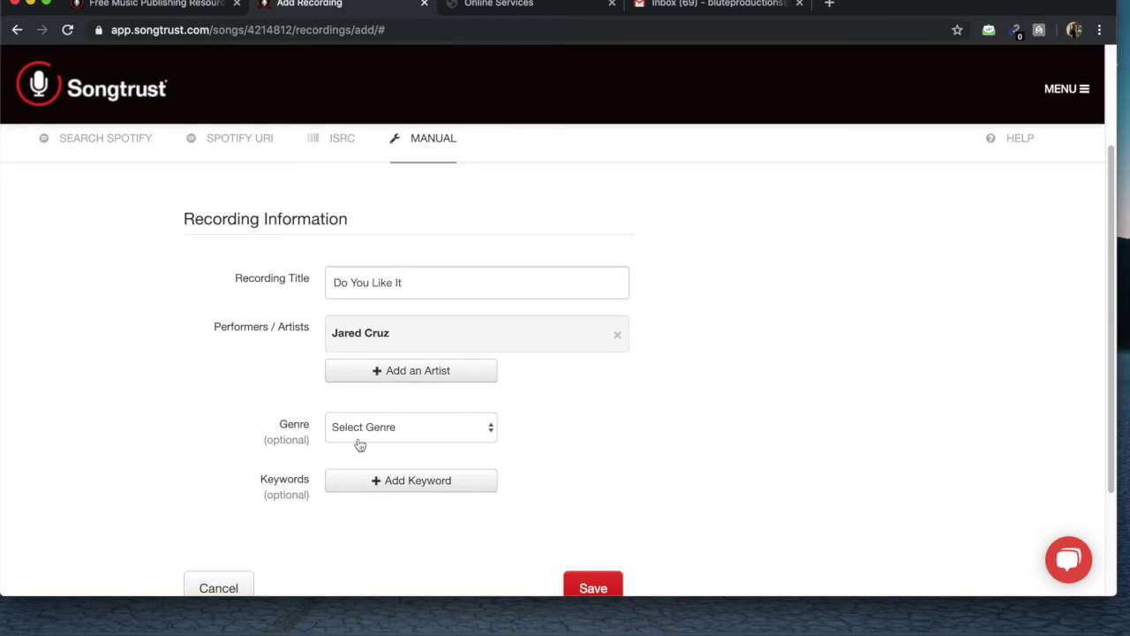
Set the recording's genre to Hip-Hop
{"action": "left_click", "coordinate": [366, 429]}
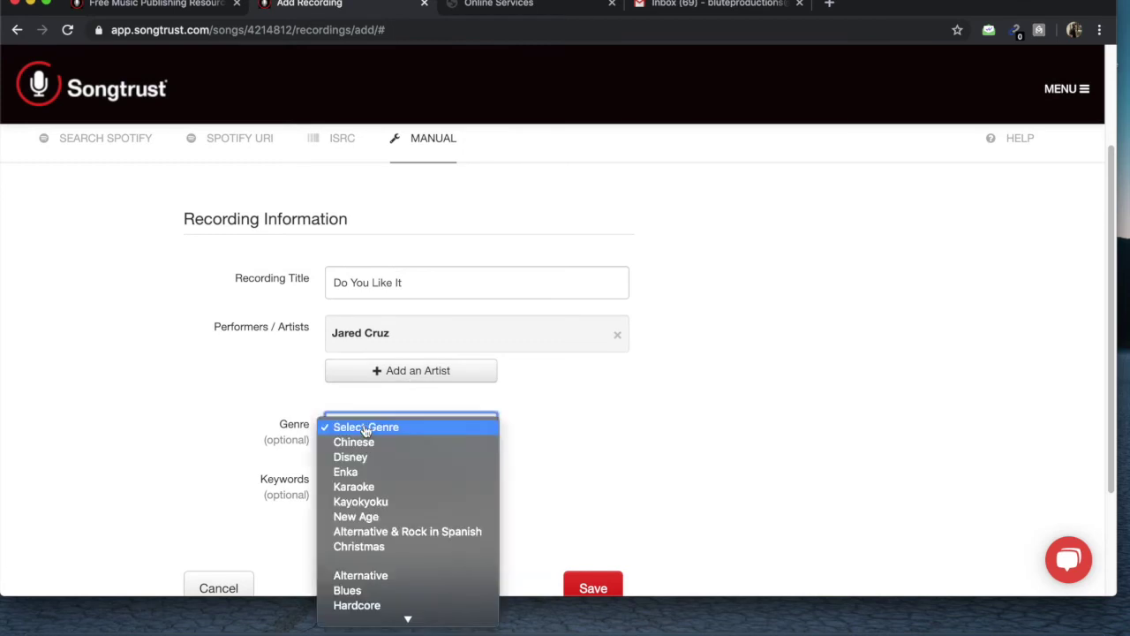
{"action": "scroll", "coordinate": [362, 486], "scroll_direction": "down", "scroll_amount": 6}
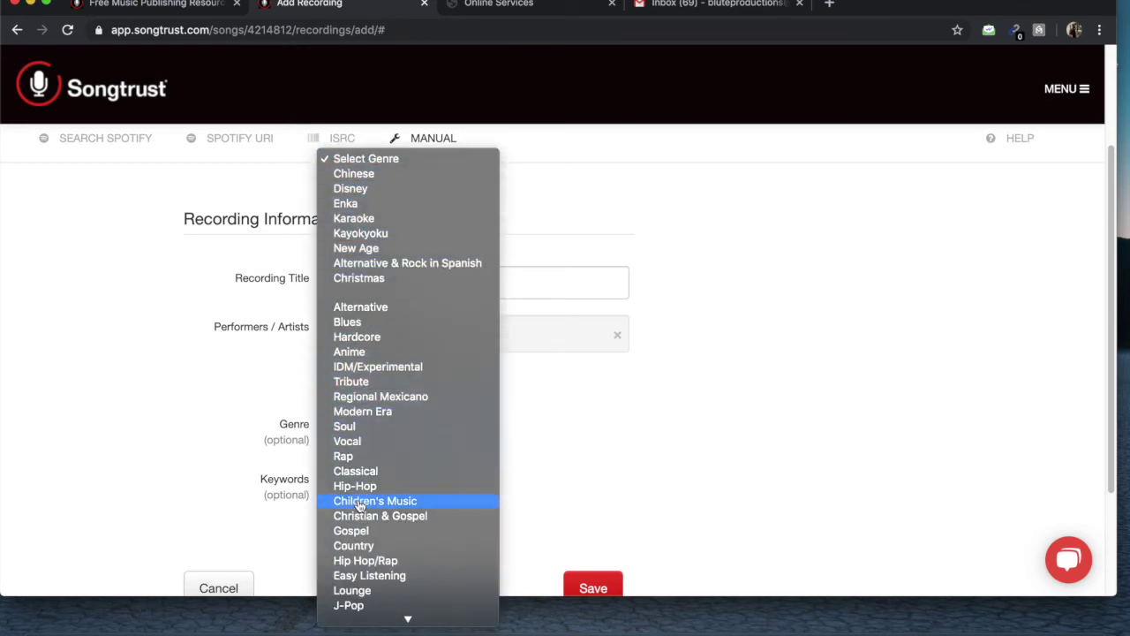
{"action": "scroll", "coordinate": [360, 505], "scroll_direction": "down", "scroll_amount": 1}
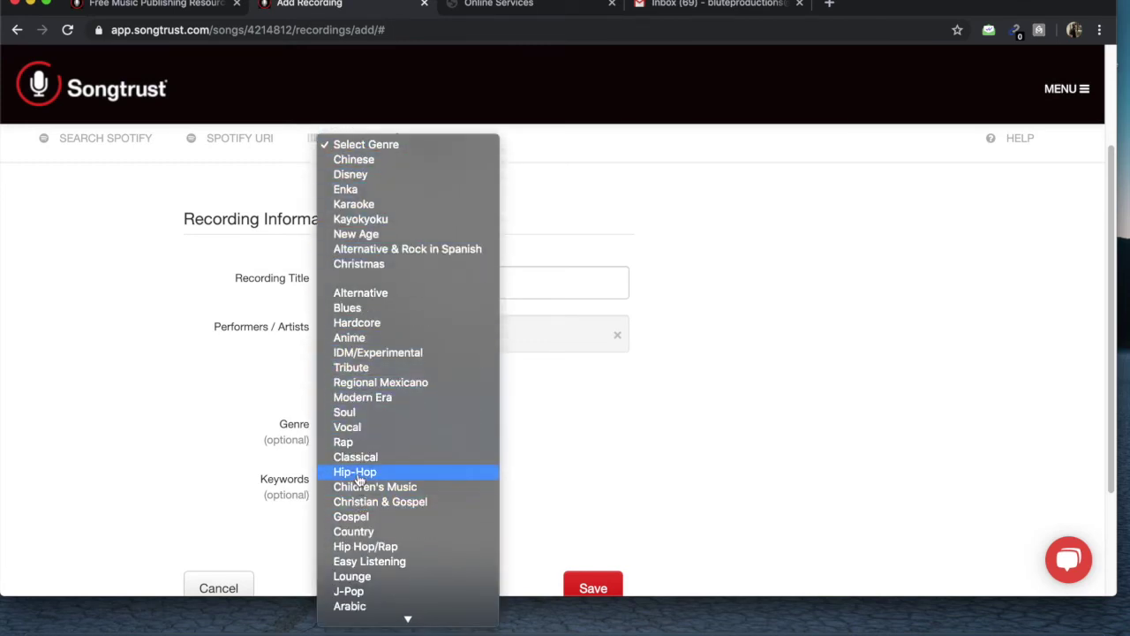
{"action": "left_click", "coordinate": [359, 475]}
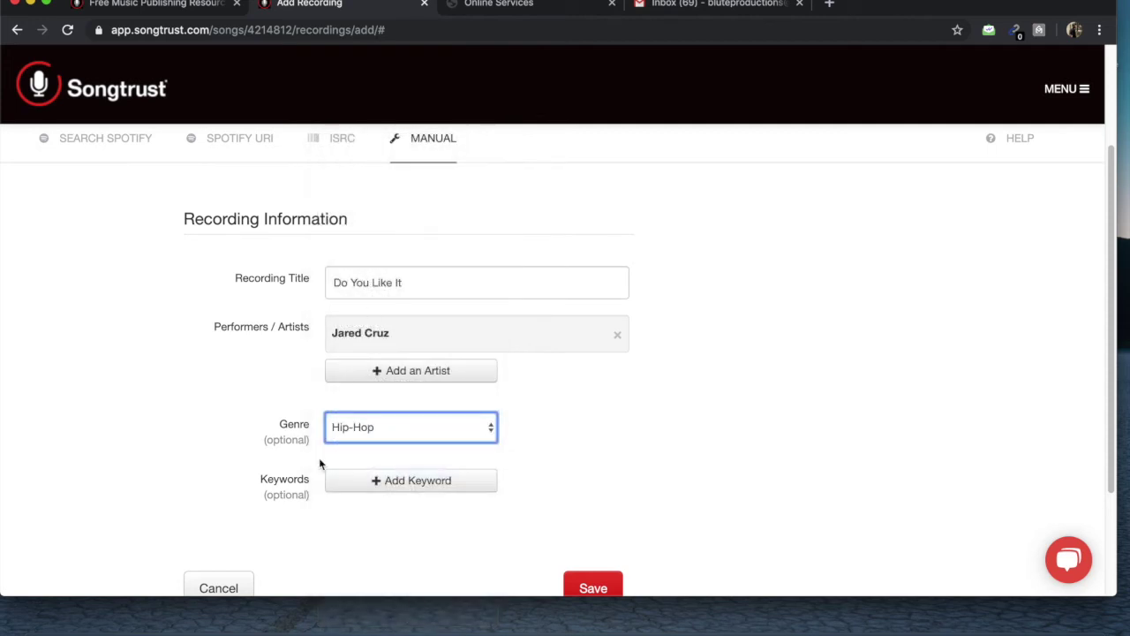
{"action": "left_click", "coordinate": [362, 427]}
{"action": "scroll", "coordinate": [366, 460], "scroll_direction": "down", "scroll_amount": 5}
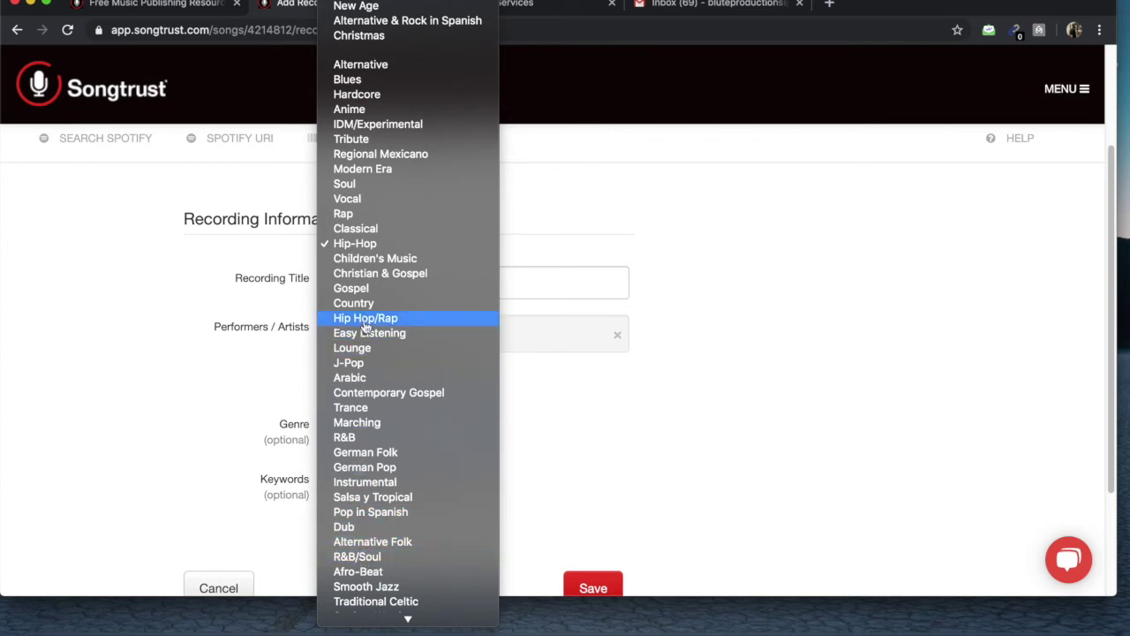
{"action": "left_click", "coordinate": [362, 244]}
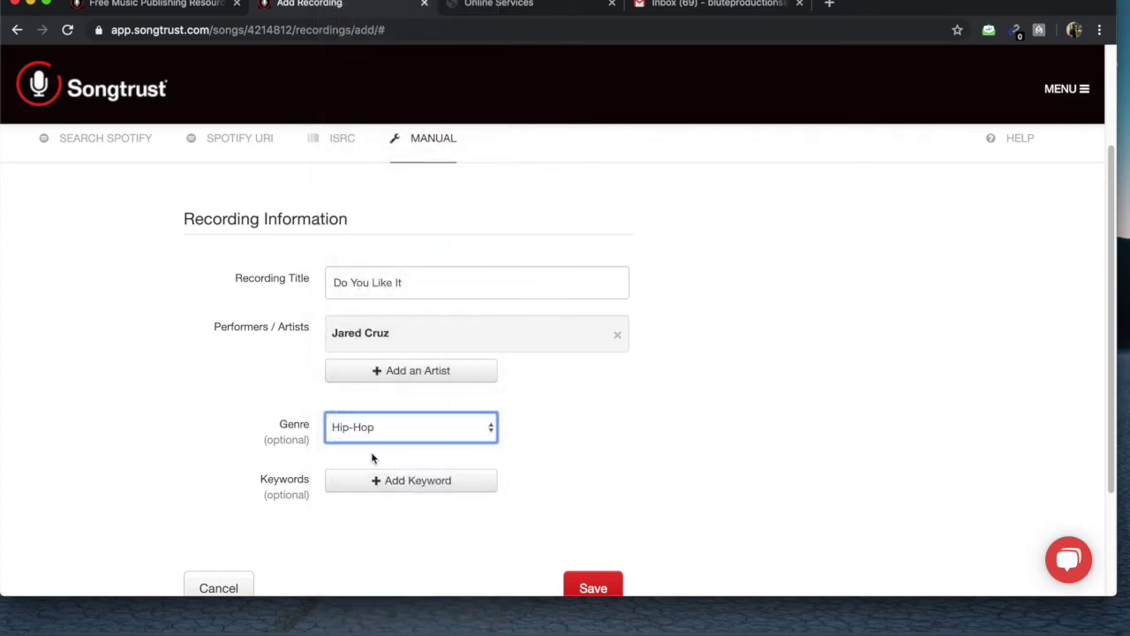
Close the keyword choices without adding any, then view the ISRC and Spotify URI options
{"action": "scroll", "coordinate": [241, 415], "scroll_direction": "down", "scroll_amount": 2}
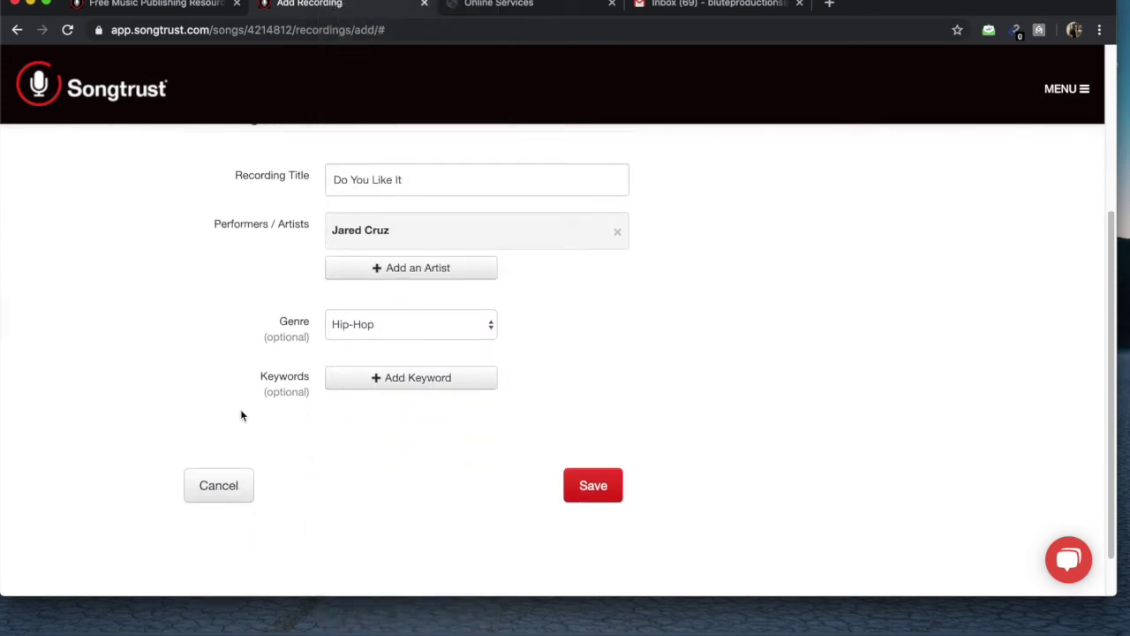
{"action": "left_click", "coordinate": [353, 378]}
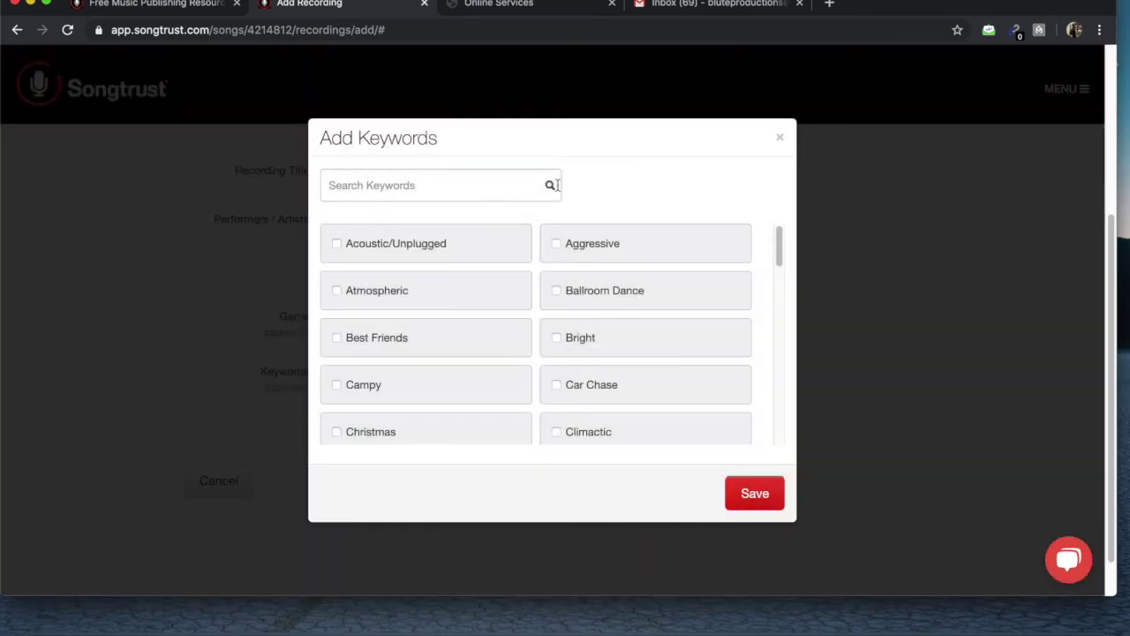
{"action": "left_click", "coordinate": [780, 137]}
{"action": "scroll", "coordinate": [349, 464], "scroll_direction": "up", "scroll_amount": 2}
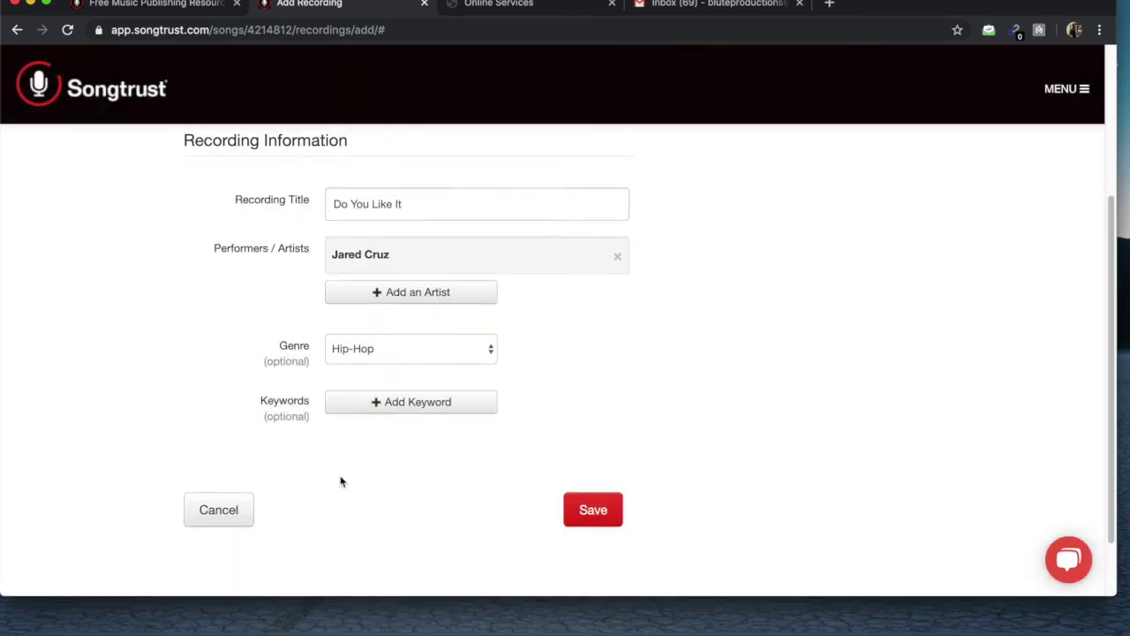
{"action": "scroll", "coordinate": [340, 482], "scroll_direction": "up", "scroll_amount": 2}
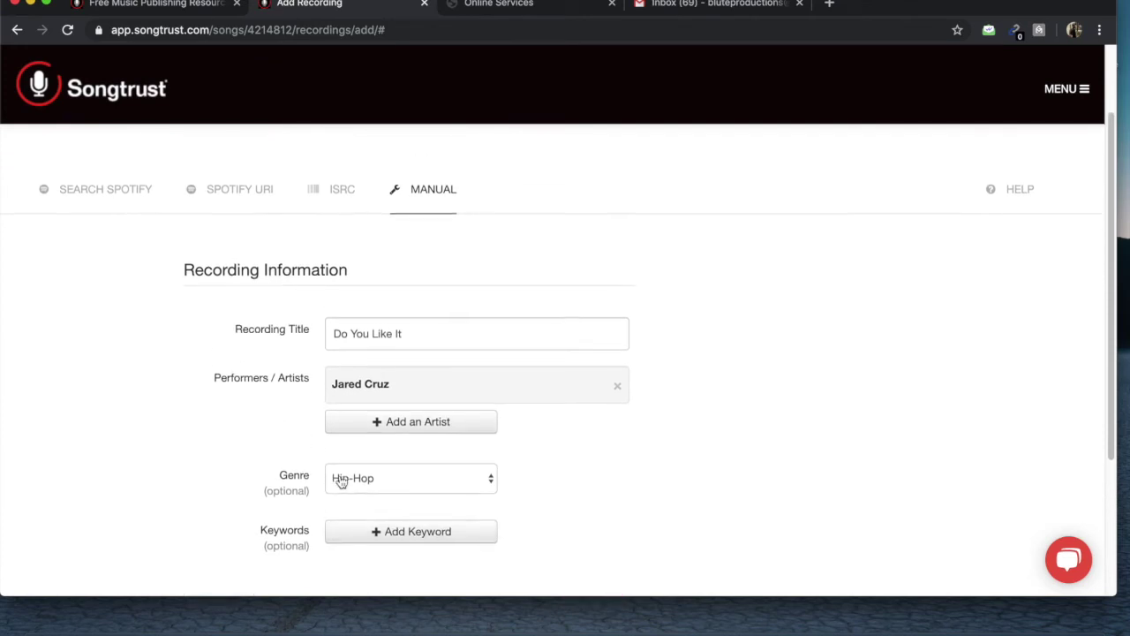
{"action": "left_click", "coordinate": [336, 214]}
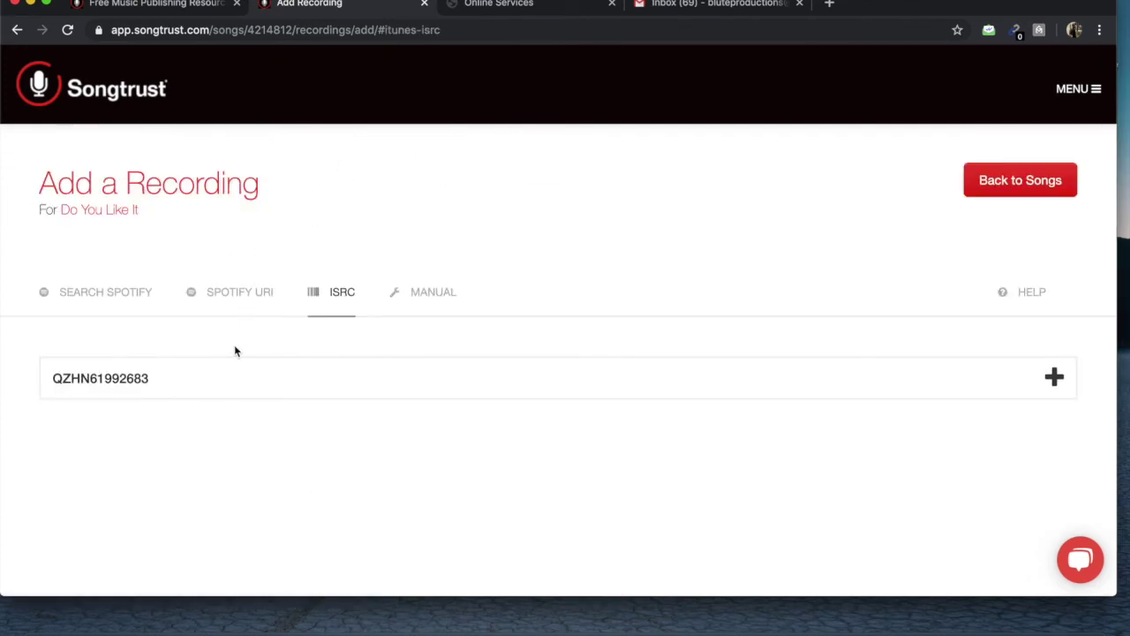
{"action": "left_click", "coordinate": [233, 298]}
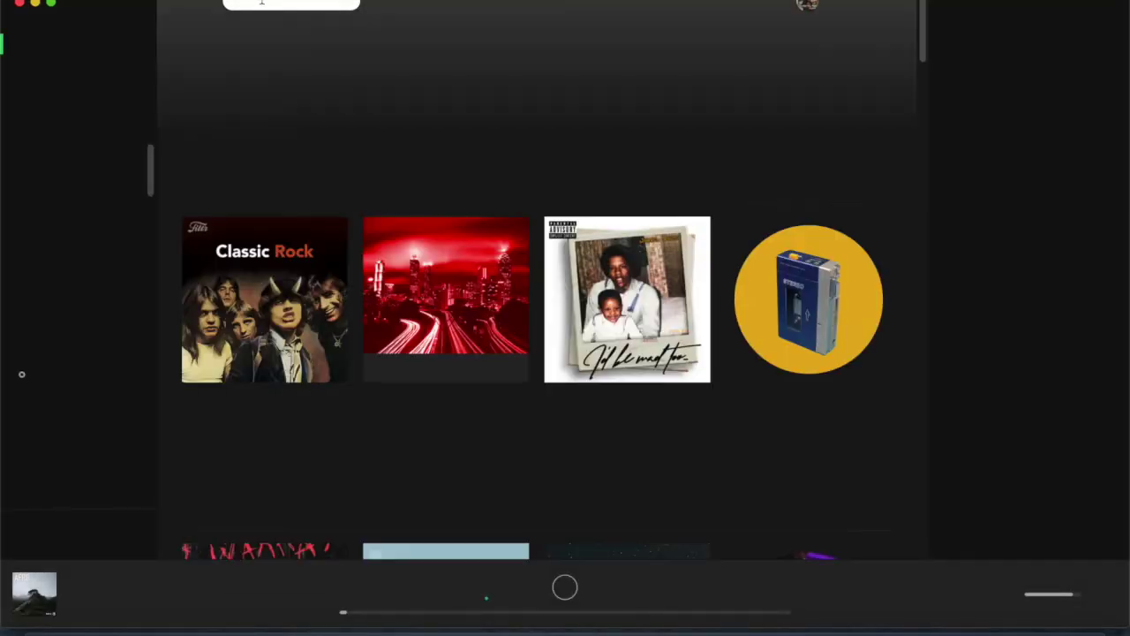
Search Spotify for 'do you like it jared cruz' and copy the top result's Spotify URI
{"action": "type", "text": "do you like it"}
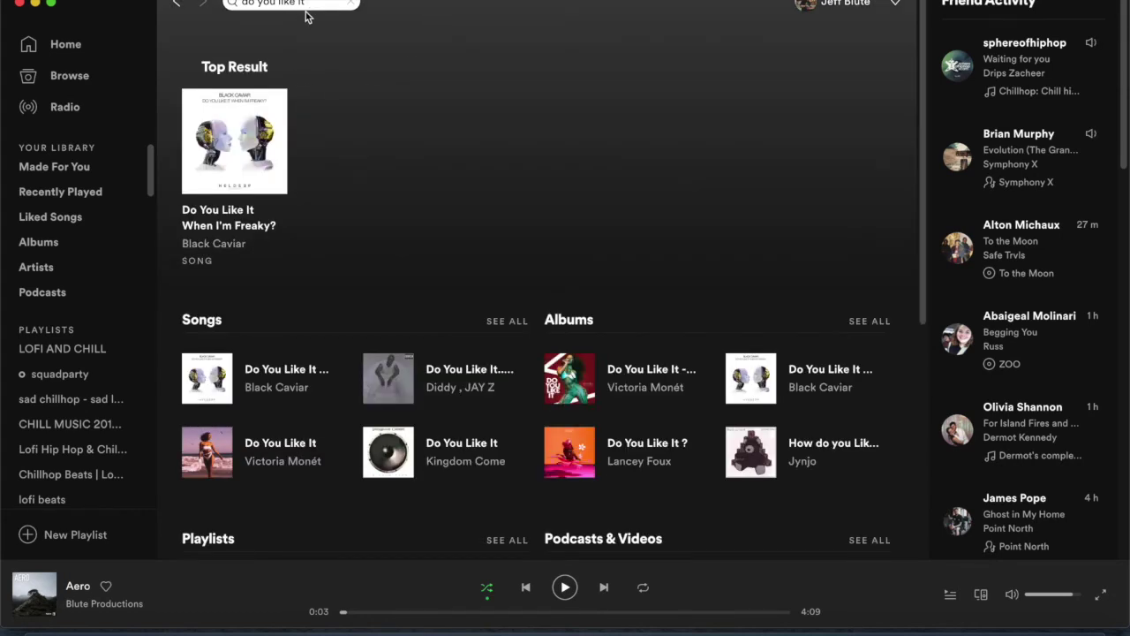
{"action": "type", "text": "jared cruz"}
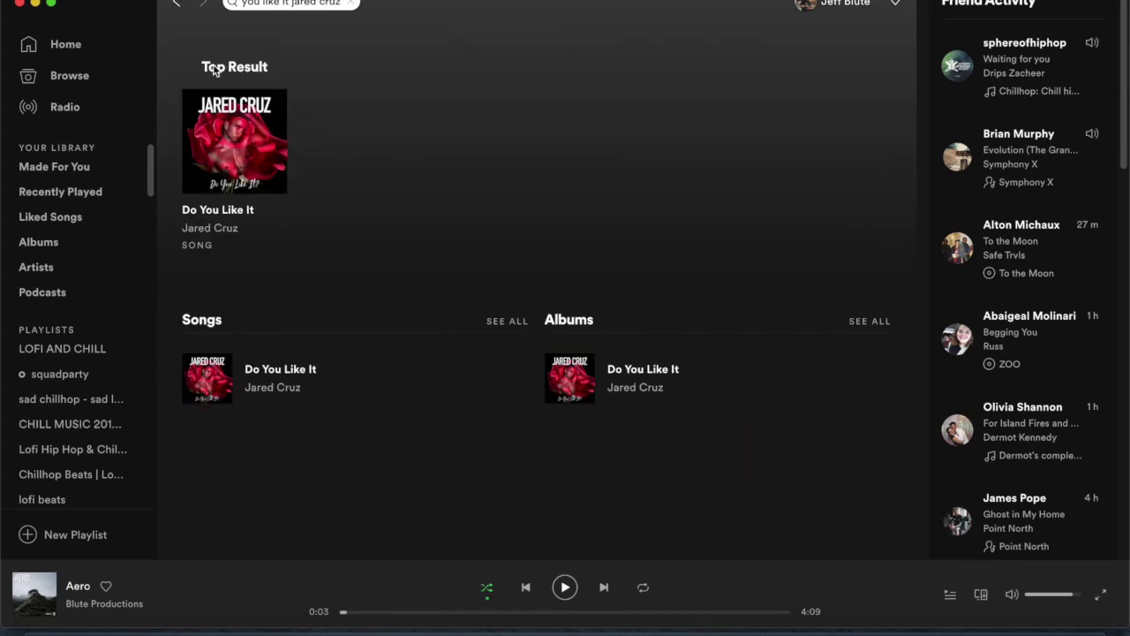
{"action": "right_click", "coordinate": [222, 216]}
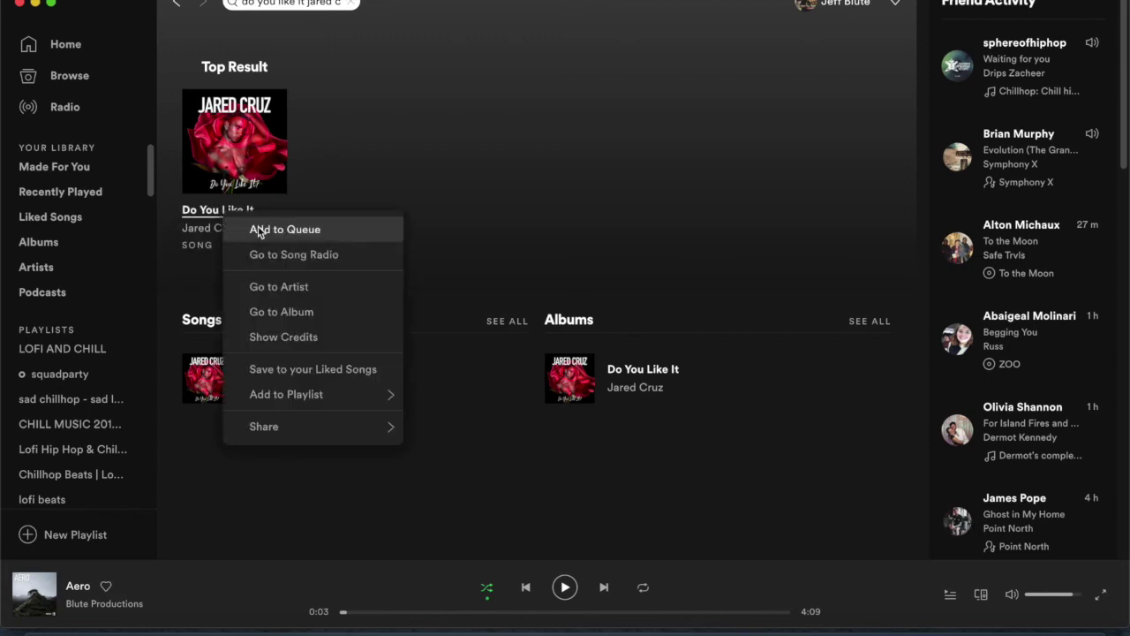
{"action": "mouse_move", "coordinate": [284, 428]}
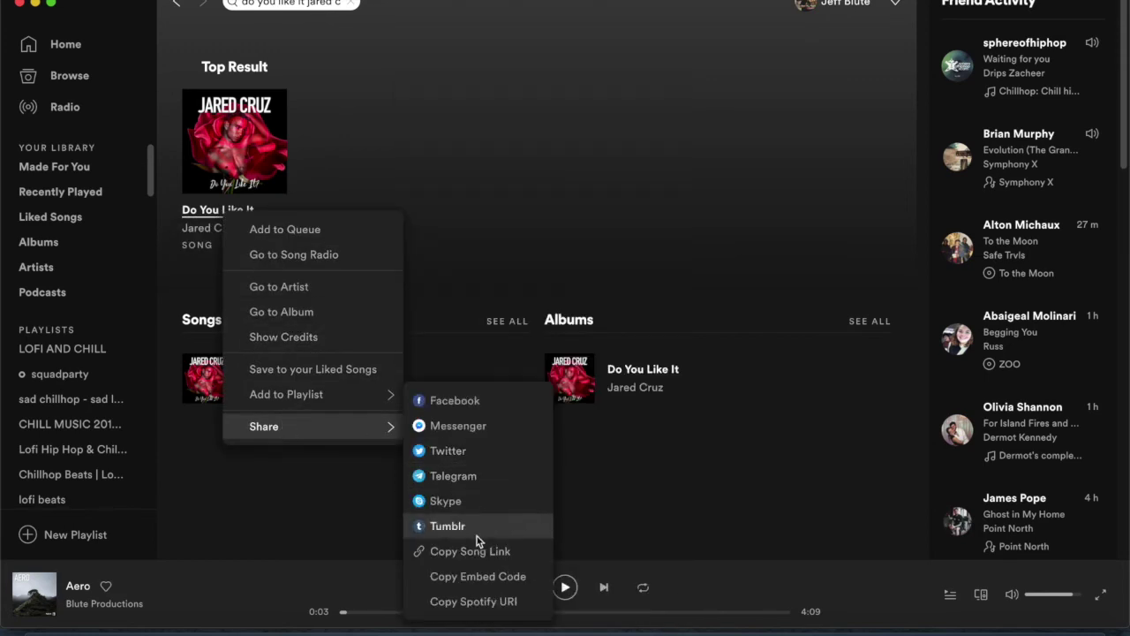
{"action": "left_click", "coordinate": [475, 602]}
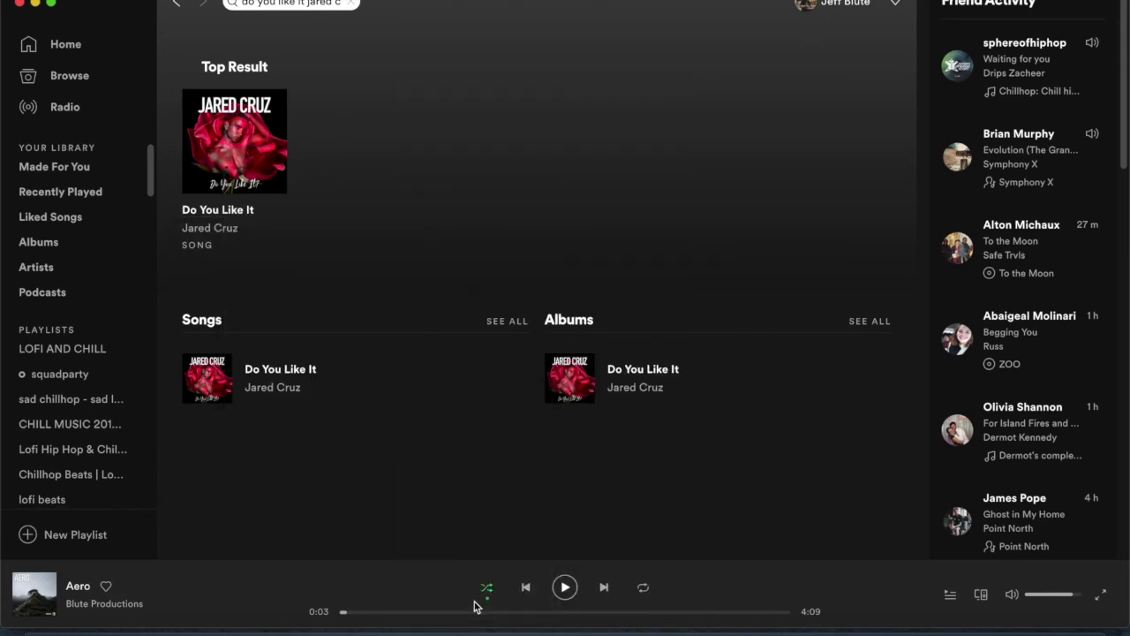
Paste the copied Spotify URI into Songtrust and save it as a second recording
{"action": "left_click", "coordinate": [709, 629]}
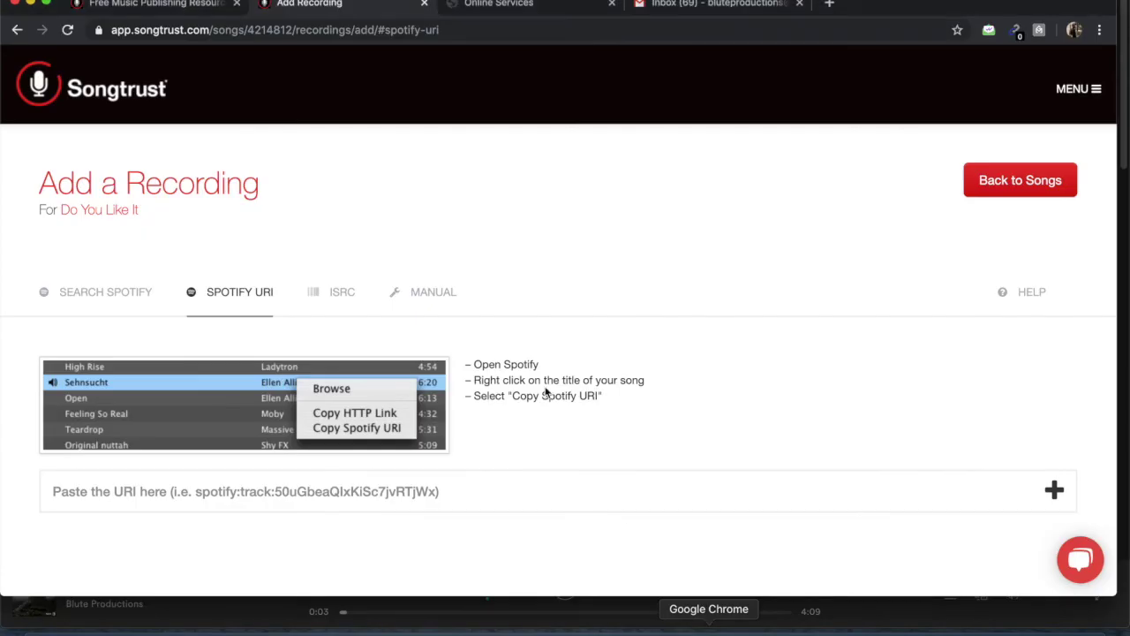
{"action": "left_click", "coordinate": [230, 491]}
{"action": "key", "text": "super+v"}
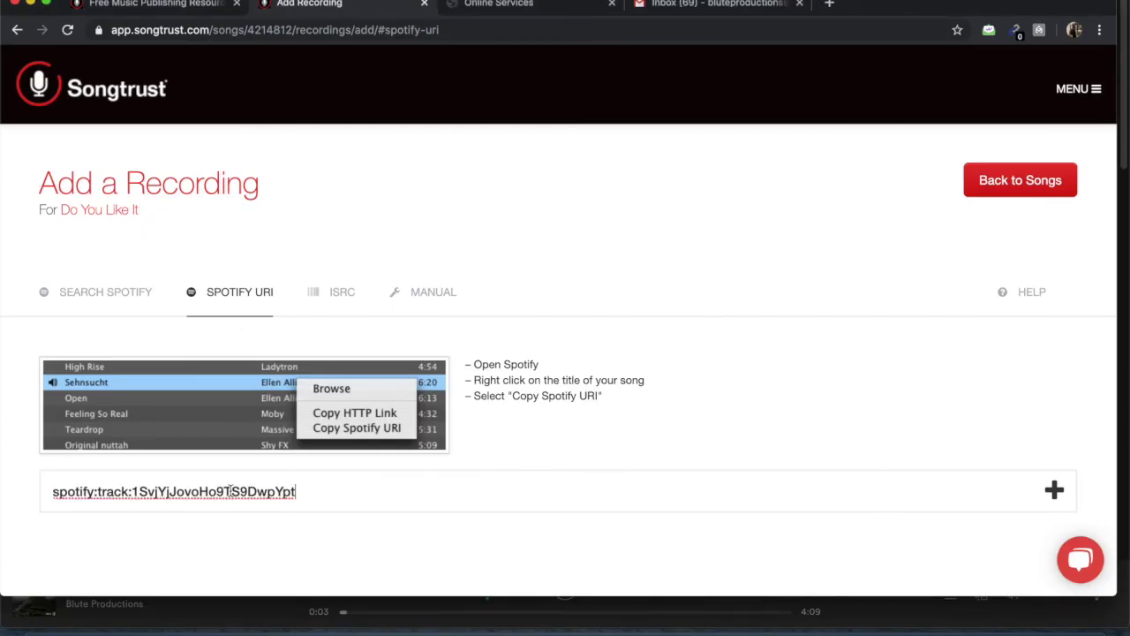
{"action": "left_click", "coordinate": [827, 444]}
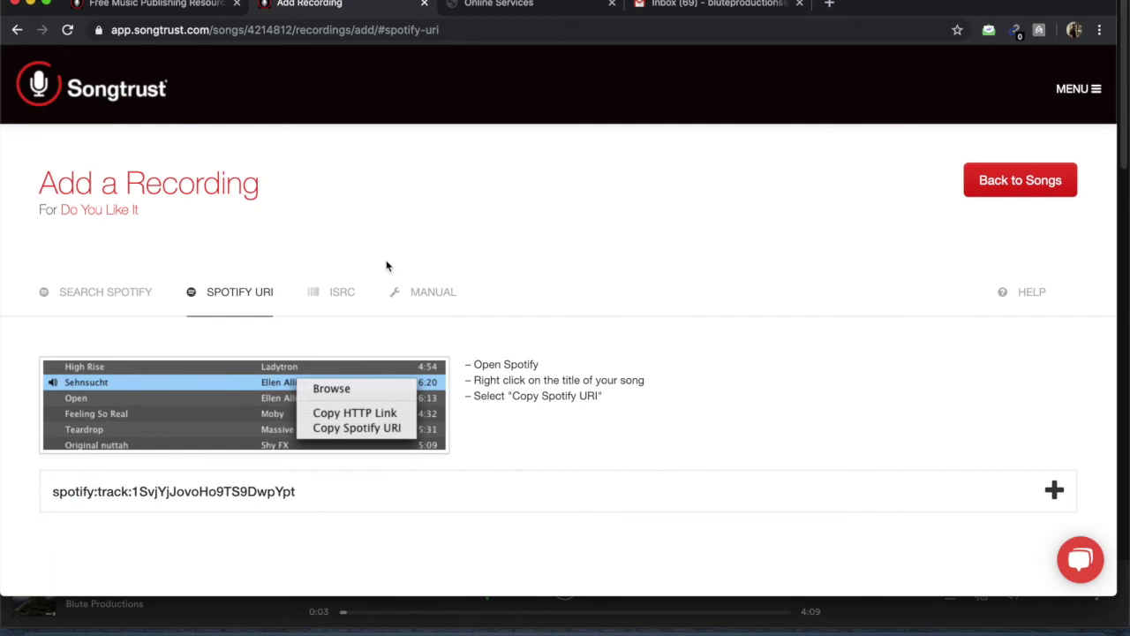
{"action": "left_click", "coordinate": [429, 292]}
{"action": "scroll", "coordinate": [539, 327], "scroll_direction": "down", "scroll_amount": 5}
{"action": "left_click", "coordinate": [595, 435]}
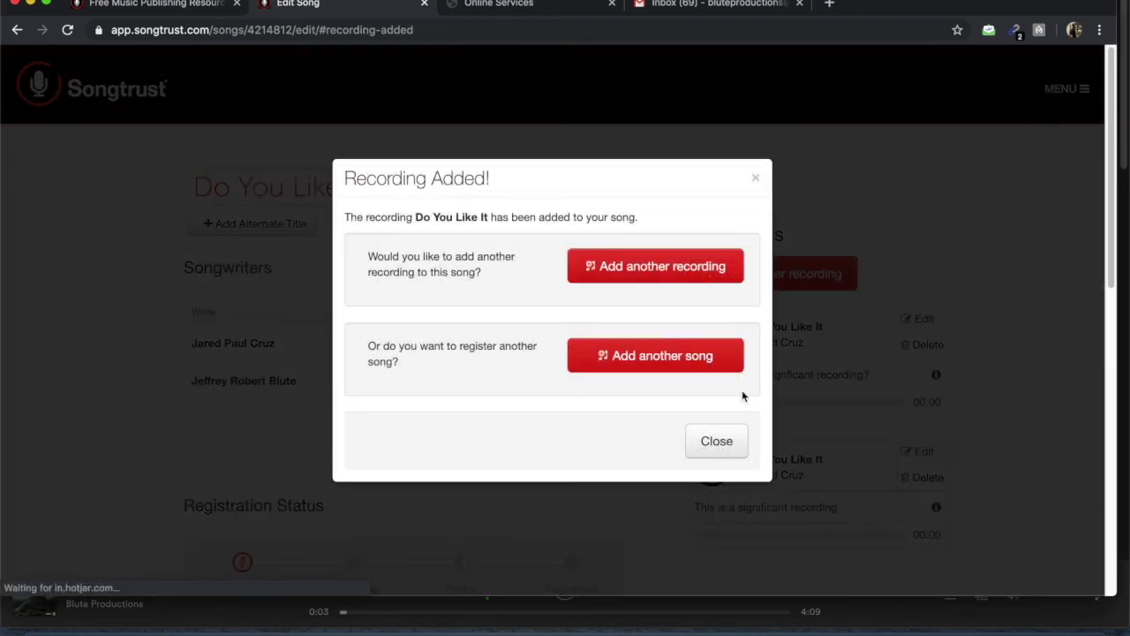
{"action": "left_click", "coordinate": [716, 441]}
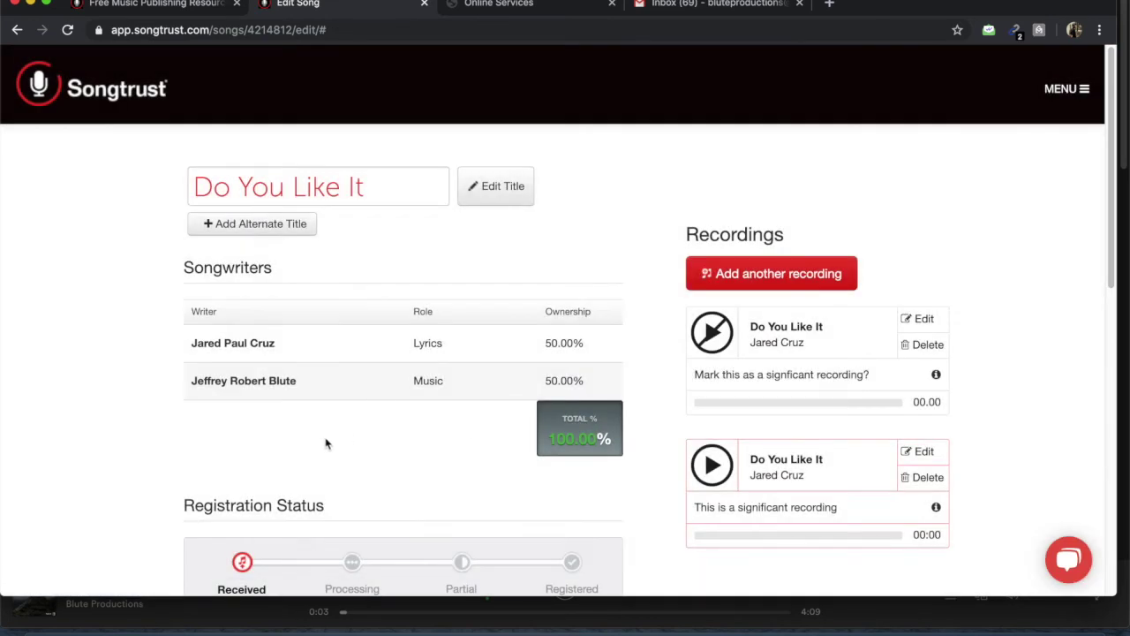
Play a preview of the newly added second recording
{"action": "scroll", "coordinate": [322, 444], "scroll_direction": "down", "scroll_amount": 1}
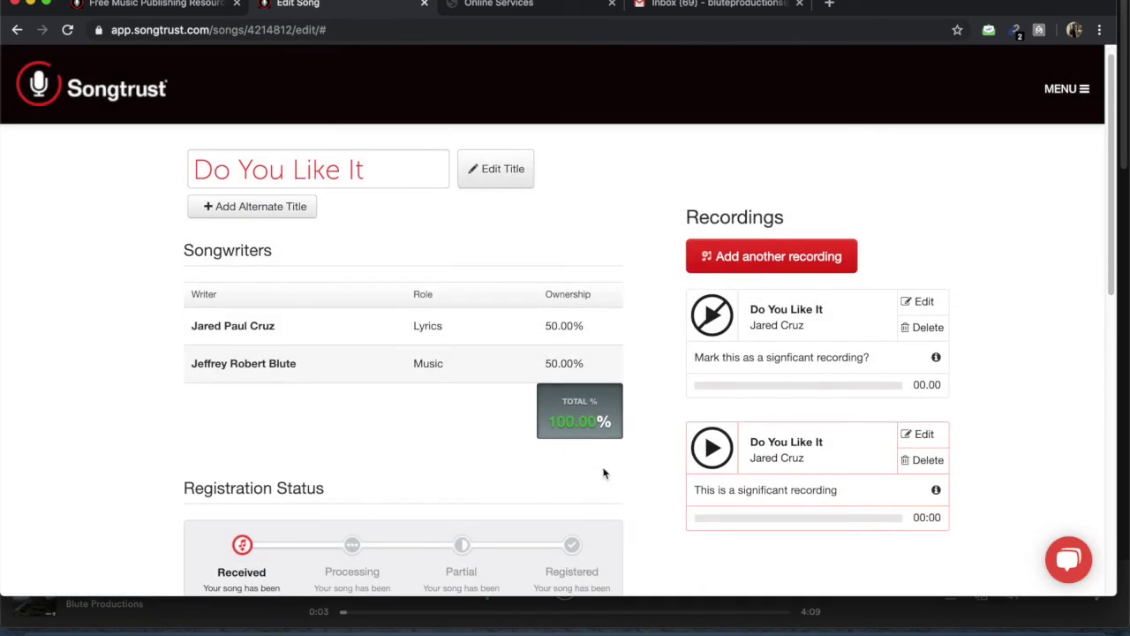
{"action": "left_click", "coordinate": [712, 449]}
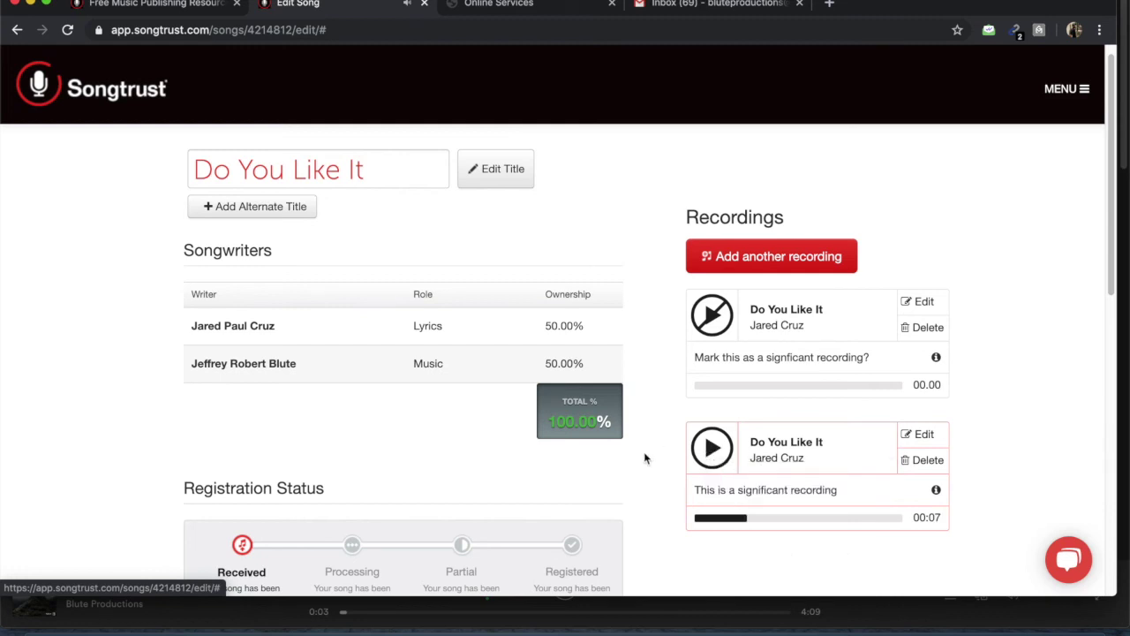
{"action": "scroll", "coordinate": [644, 454], "scroll_direction": "down", "scroll_amount": 3}
{"action": "scroll", "coordinate": [643, 457], "scroll_direction": "down", "scroll_amount": 2}
Save the changes to the song 'Do You Like It' with Update Song
{"action": "scroll", "coordinate": [645, 458], "scroll_direction": "down", "scroll_amount": 4}
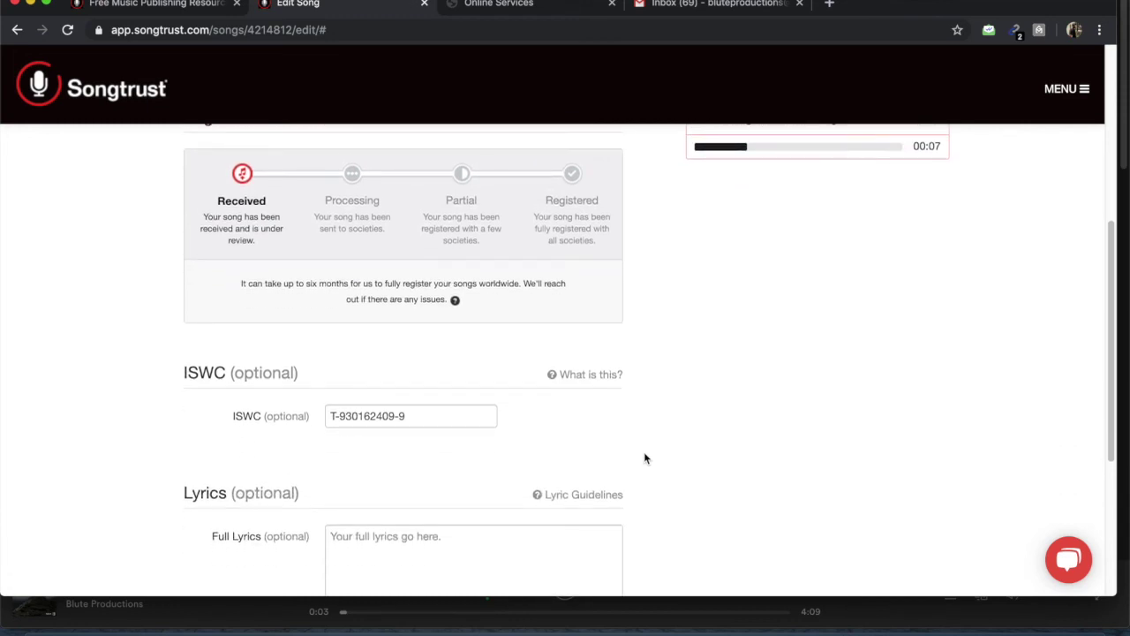
{"action": "scroll", "coordinate": [644, 457], "scroll_direction": "up", "scroll_amount": 1}
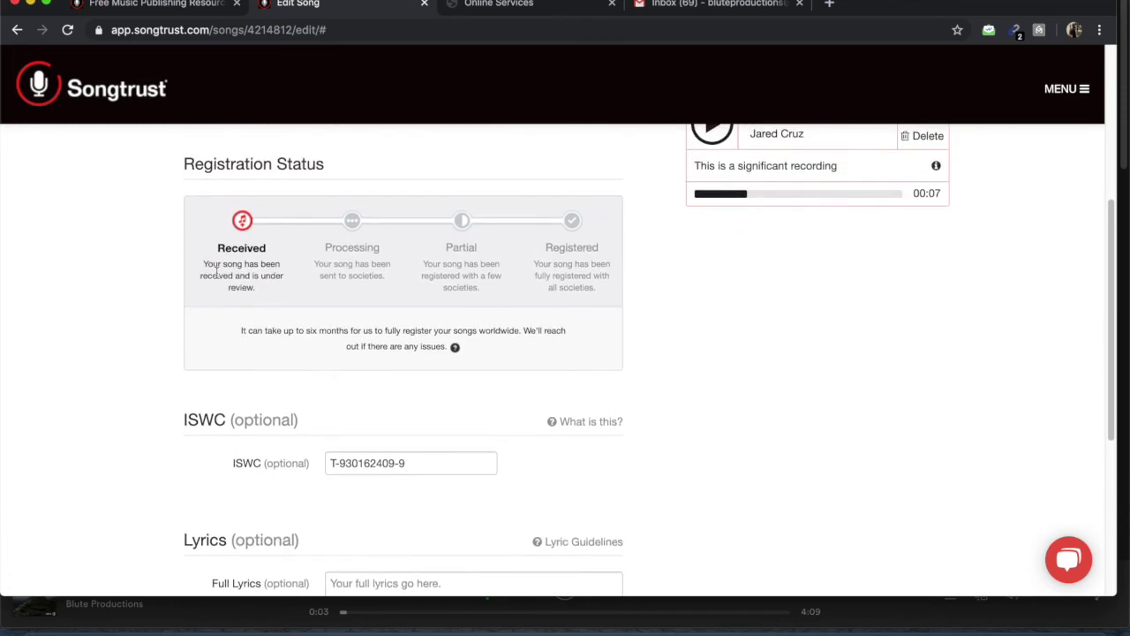
{"action": "scroll", "coordinate": [258, 275], "scroll_direction": "up", "scroll_amount": 2}
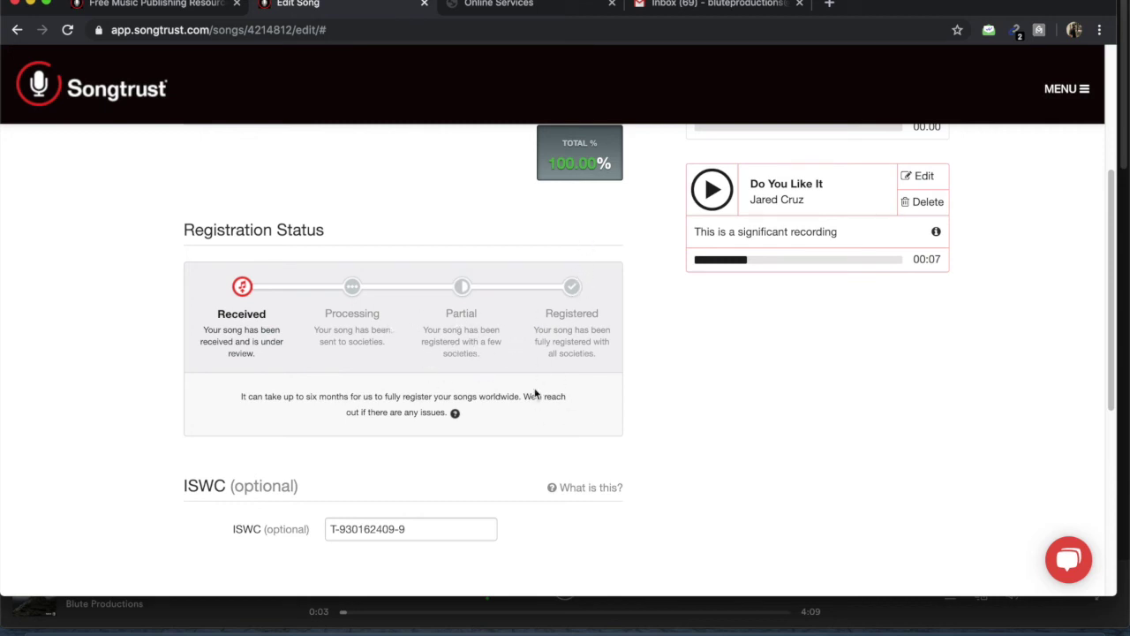
{"action": "scroll", "coordinate": [535, 394], "scroll_direction": "down", "scroll_amount": 5}
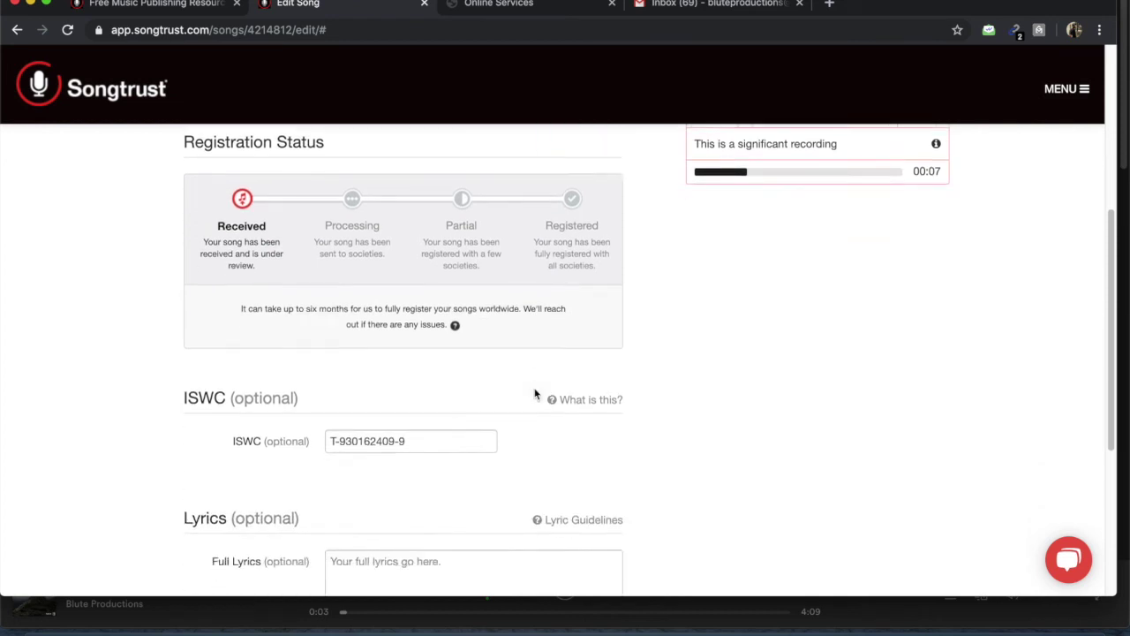
{"action": "scroll", "coordinate": [682, 376], "scroll_direction": "down", "scroll_amount": 3}
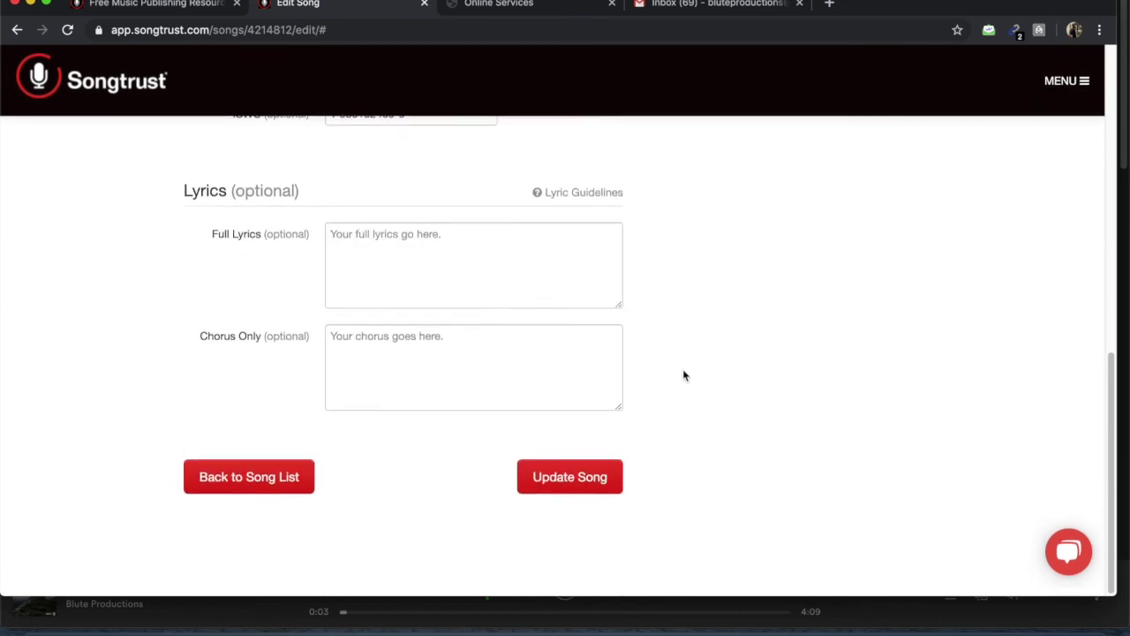
{"action": "left_click", "coordinate": [576, 501]}
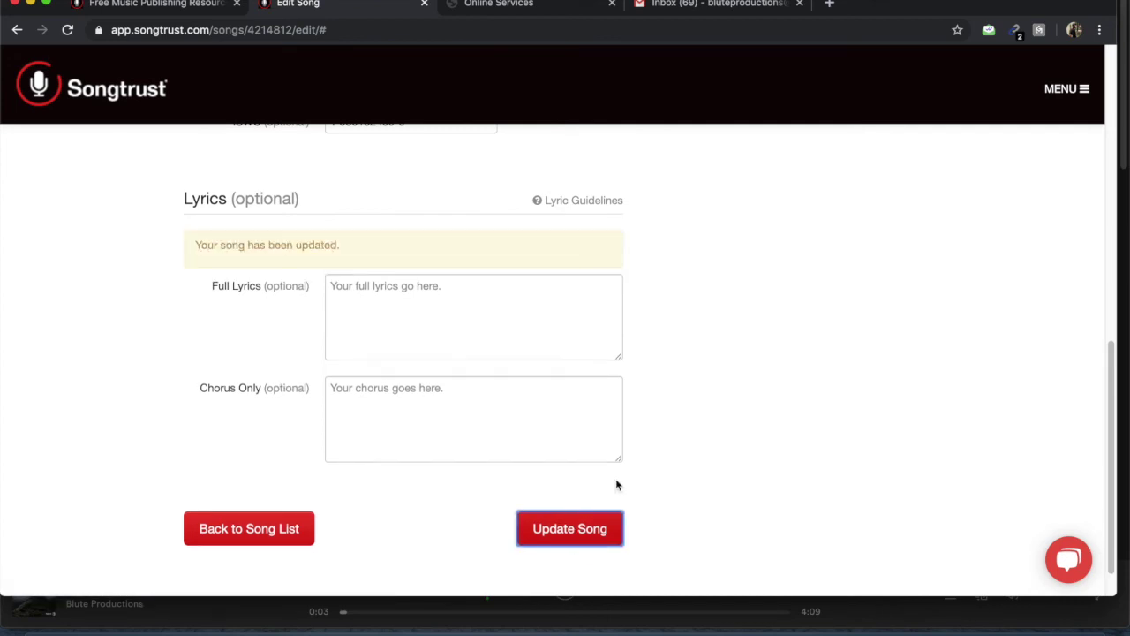
Open the Songs list, confirm 'Do You Like It' shows 2 recordings, then go to BMI
{"action": "scroll", "coordinate": [611, 403], "scroll_direction": "up", "scroll_amount": 12}
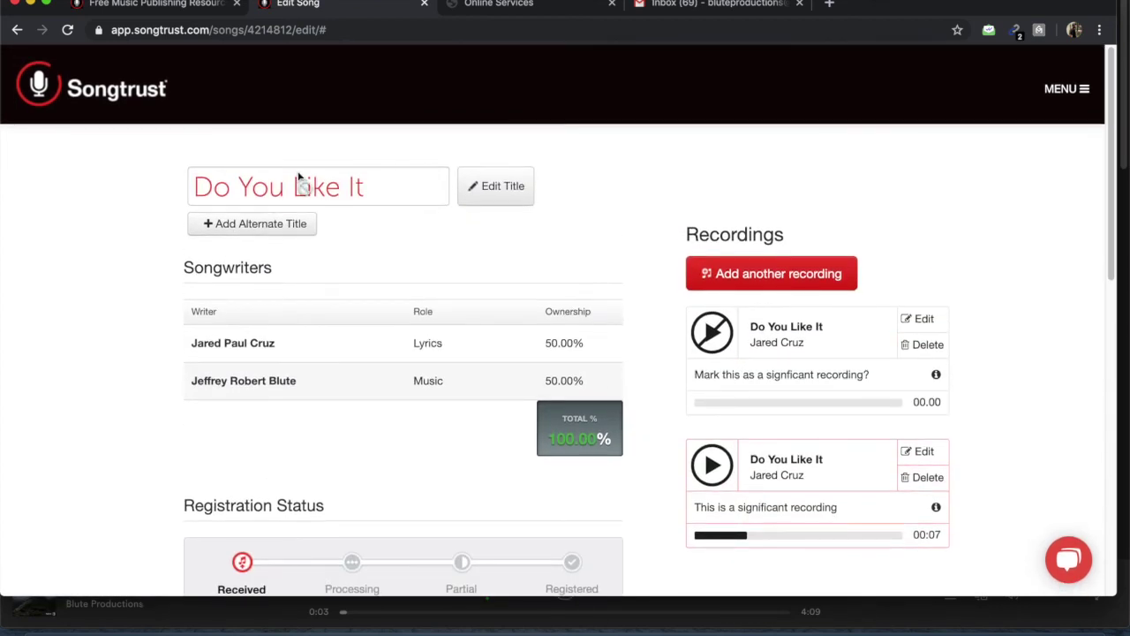
{"action": "left_click", "coordinate": [1071, 89]}
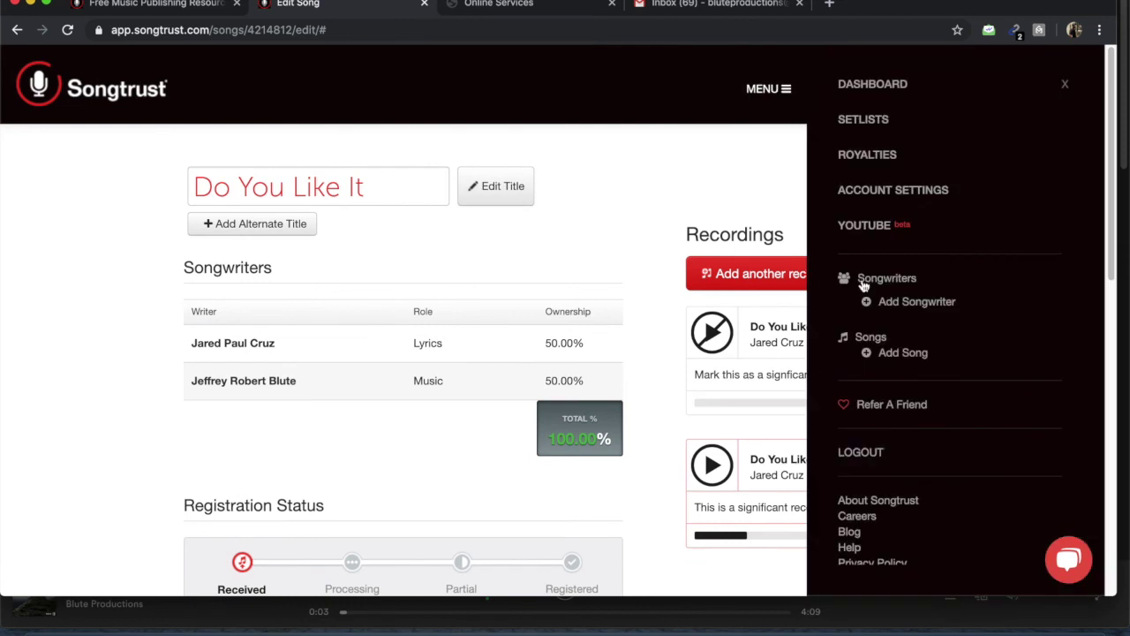
{"action": "left_click", "coordinate": [863, 343]}
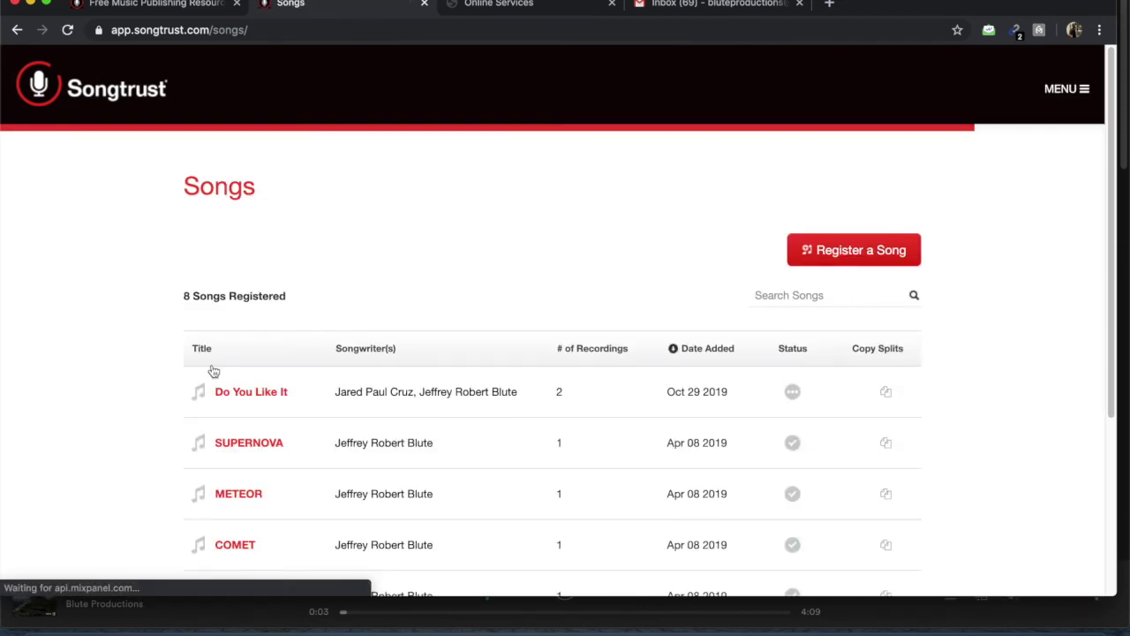
{"action": "scroll", "coordinate": [80, 398], "scroll_direction": "down", "scroll_amount": 2}
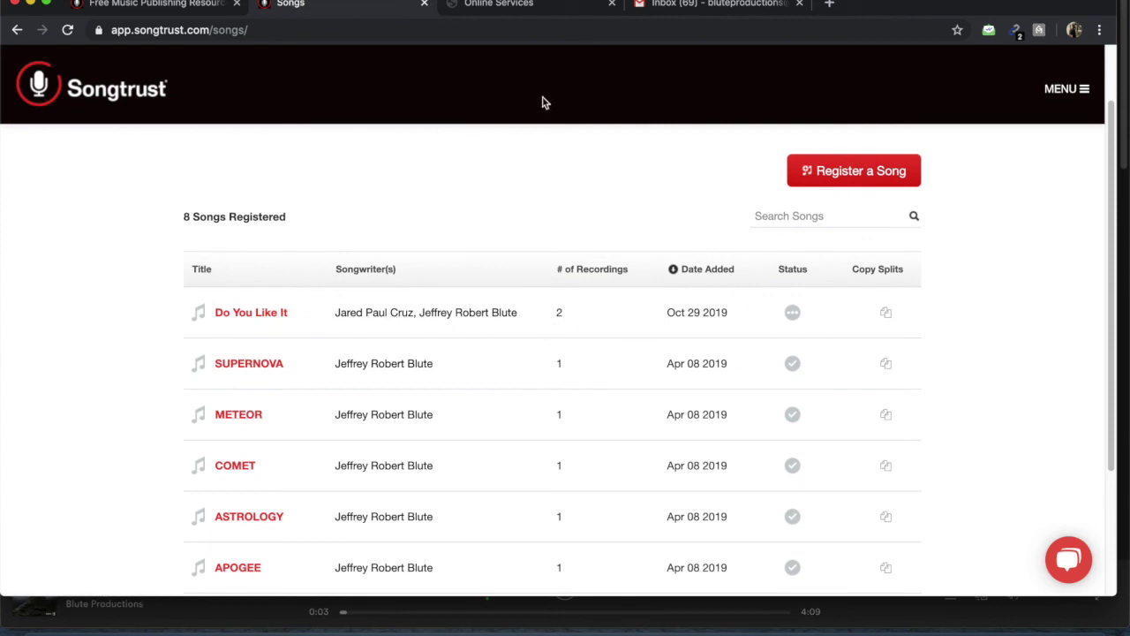
{"action": "left_click", "coordinate": [517, 7]}
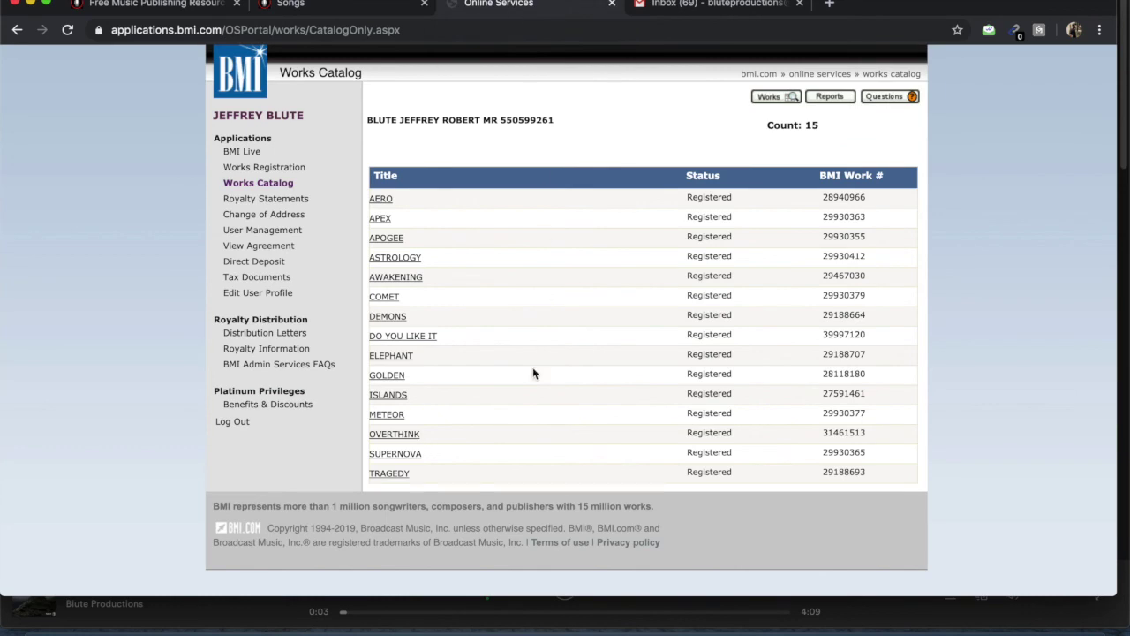
View and close the BMI registration details for DO YOU LIKE IT, then for AERO
{"action": "left_click", "coordinate": [428, 337]}
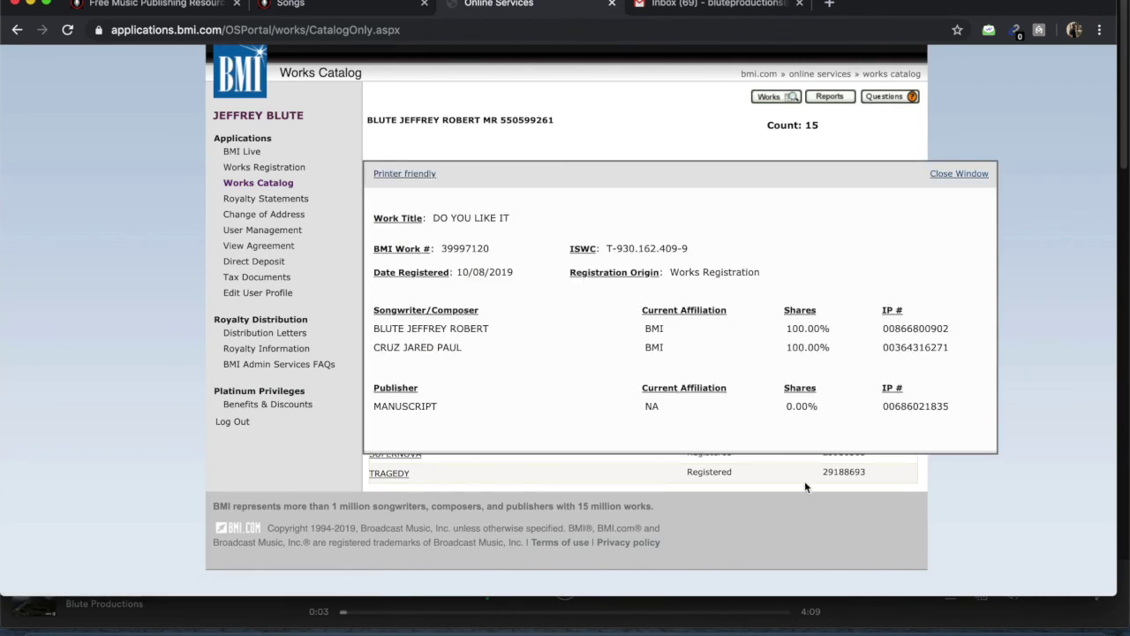
{"action": "left_click", "coordinate": [975, 175]}
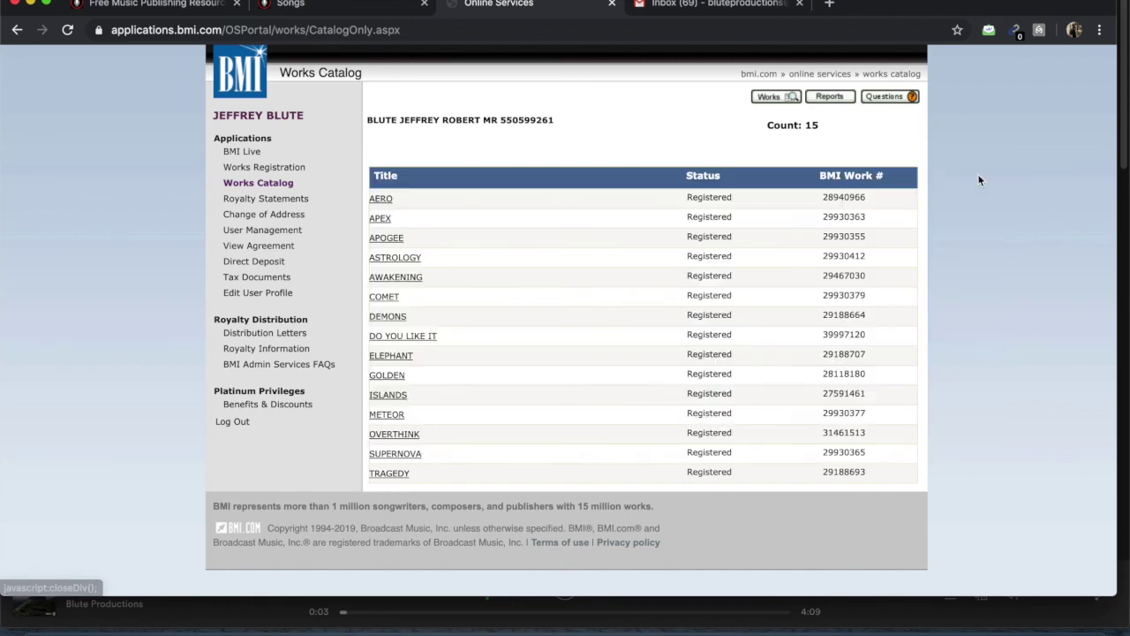
{"action": "left_click", "coordinate": [380, 198]}
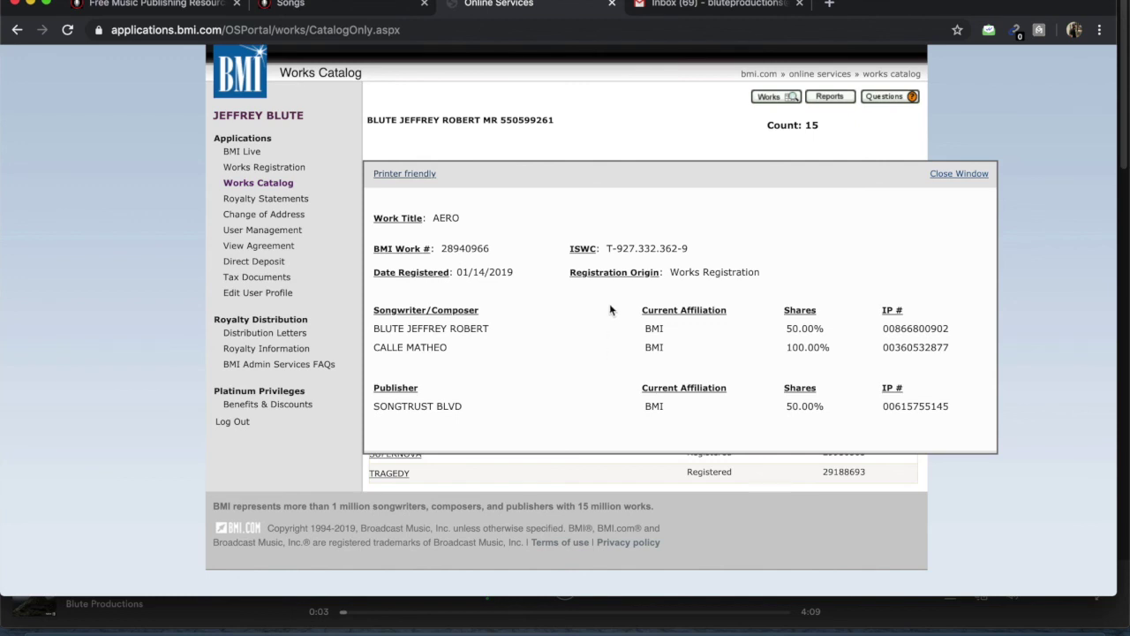
{"action": "left_click", "coordinate": [963, 174]}
Go back to Songtrust and browse the 8 songs, with 'Do You Like It' at the top
{"action": "left_click", "coordinate": [375, 9]}
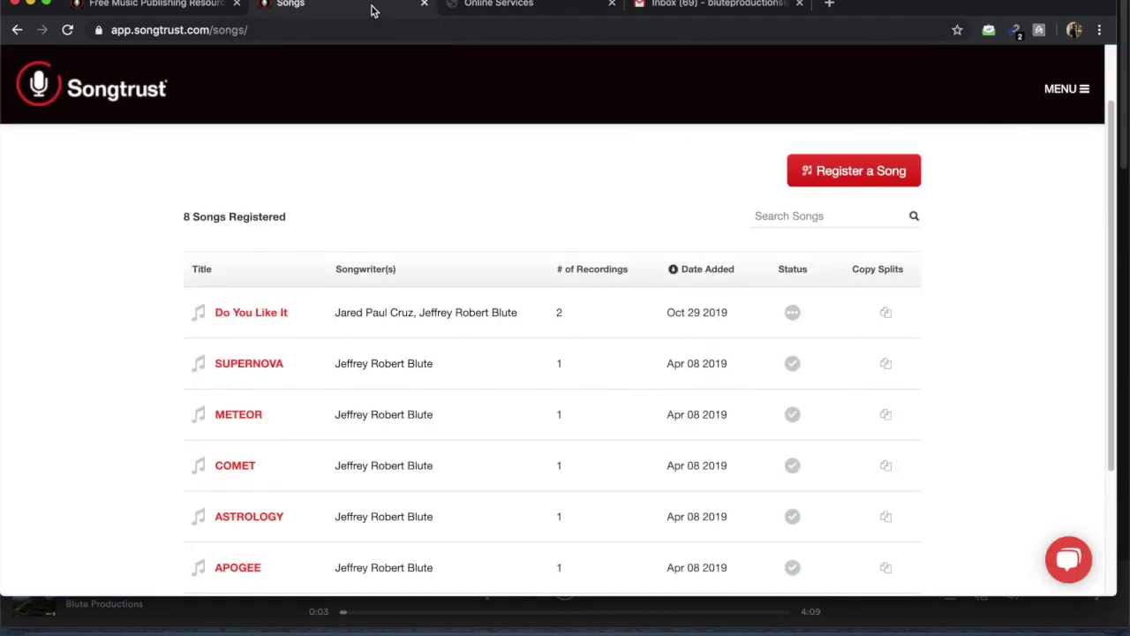
{"action": "scroll", "coordinate": [154, 305], "scroll_direction": "down", "scroll_amount": 3}
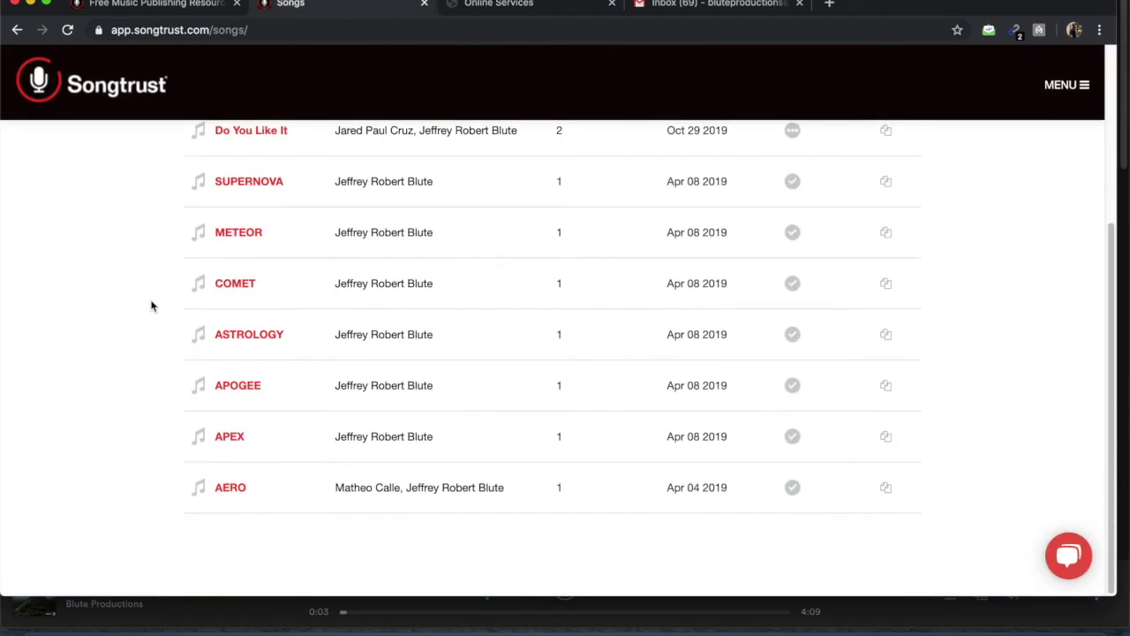
{"action": "scroll", "coordinate": [151, 306], "scroll_direction": "up", "scroll_amount": 5}
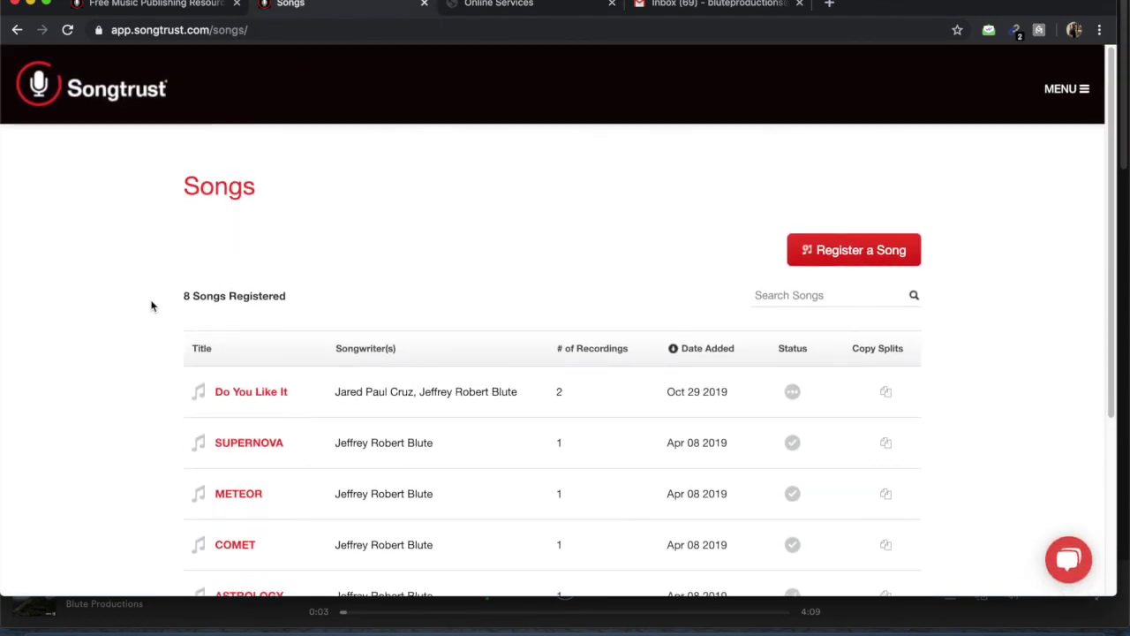